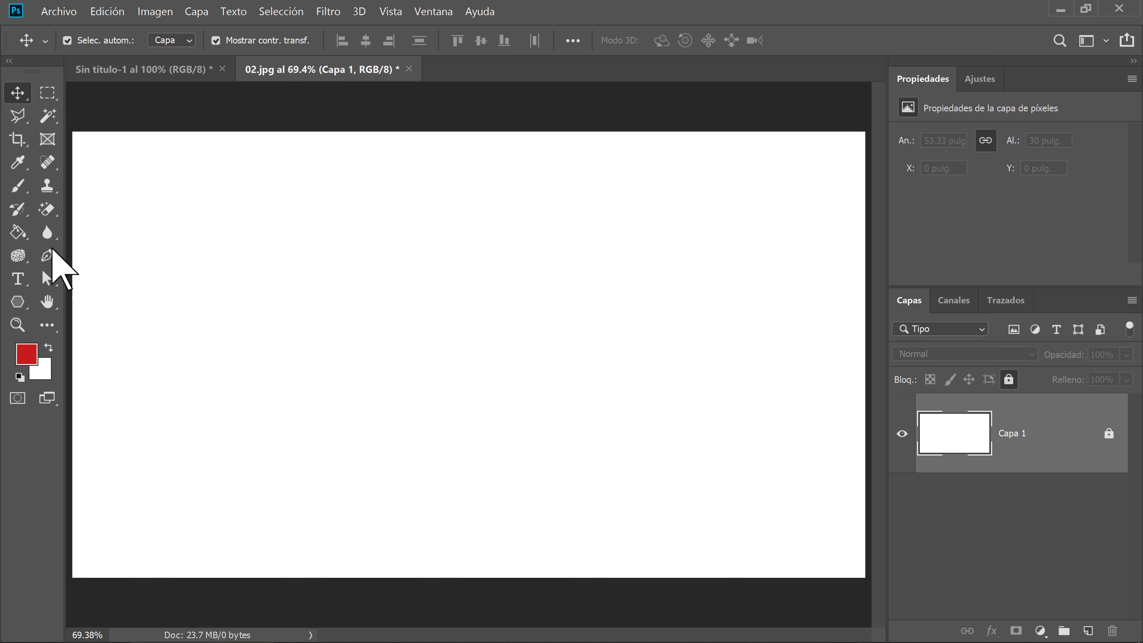
# Step: Switch to the Line Tool (Herramienta Línea) from the shape tool group
pyautogui.click(23, 303)
pyautogui.rightClick(23, 302)
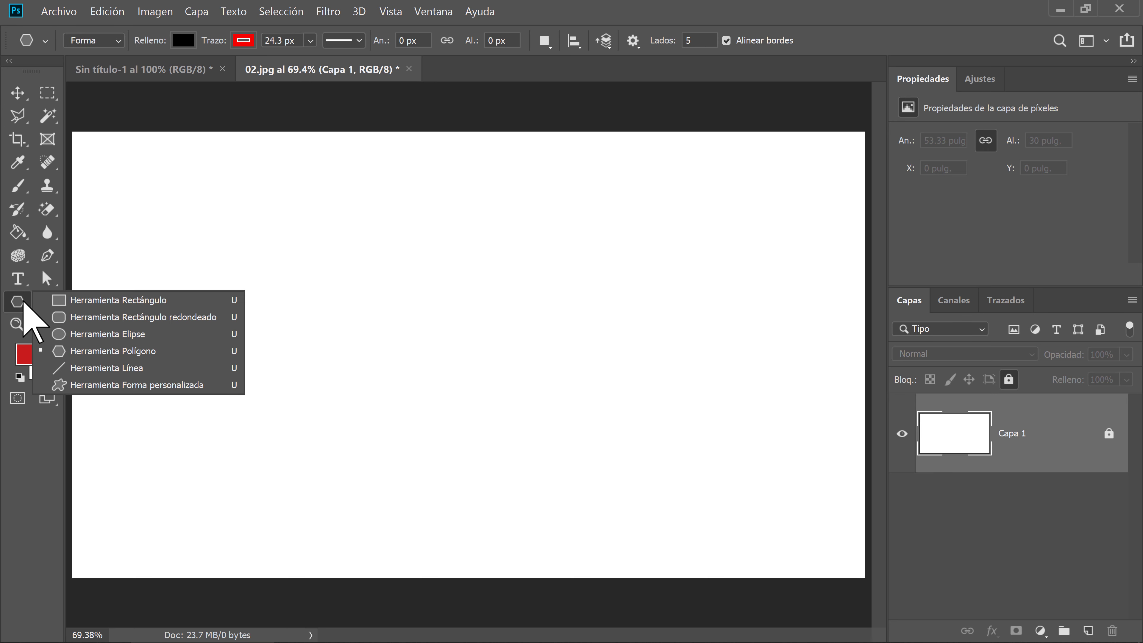
pyautogui.click(117, 368)
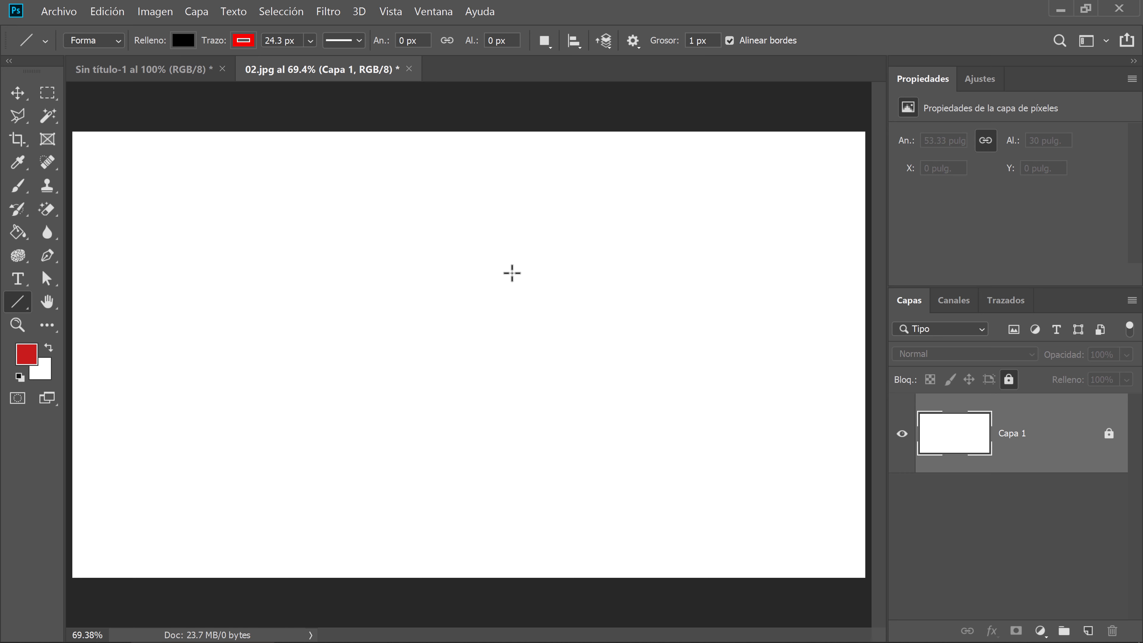
pyautogui.moveTo(223, 219); pyautogui.dragTo(649, 408)
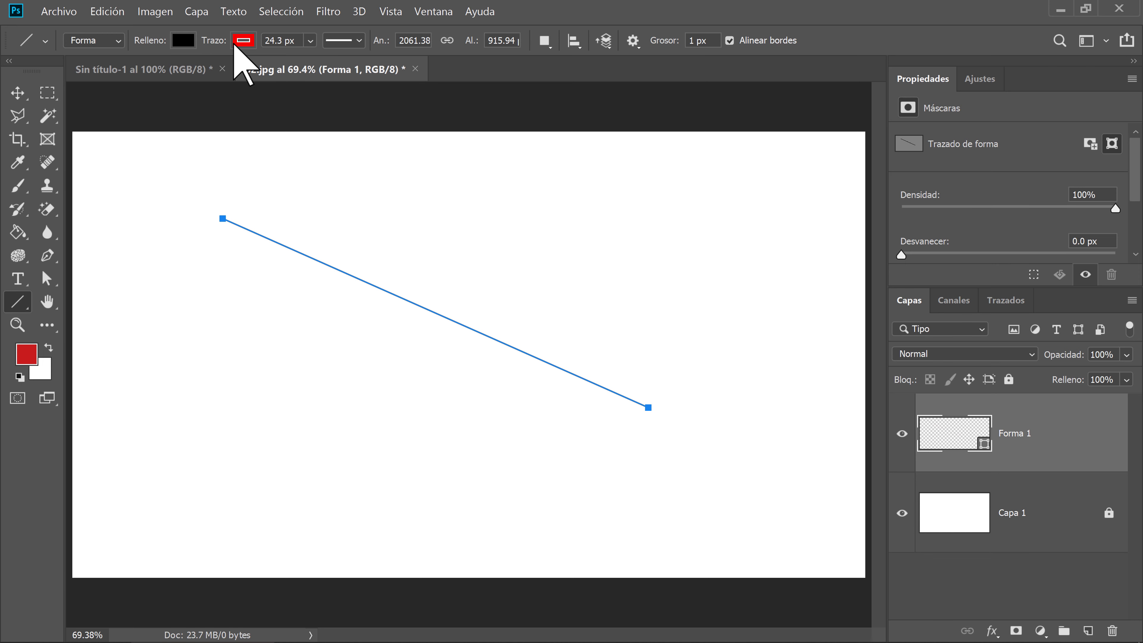
pyautogui.click(18, 93)
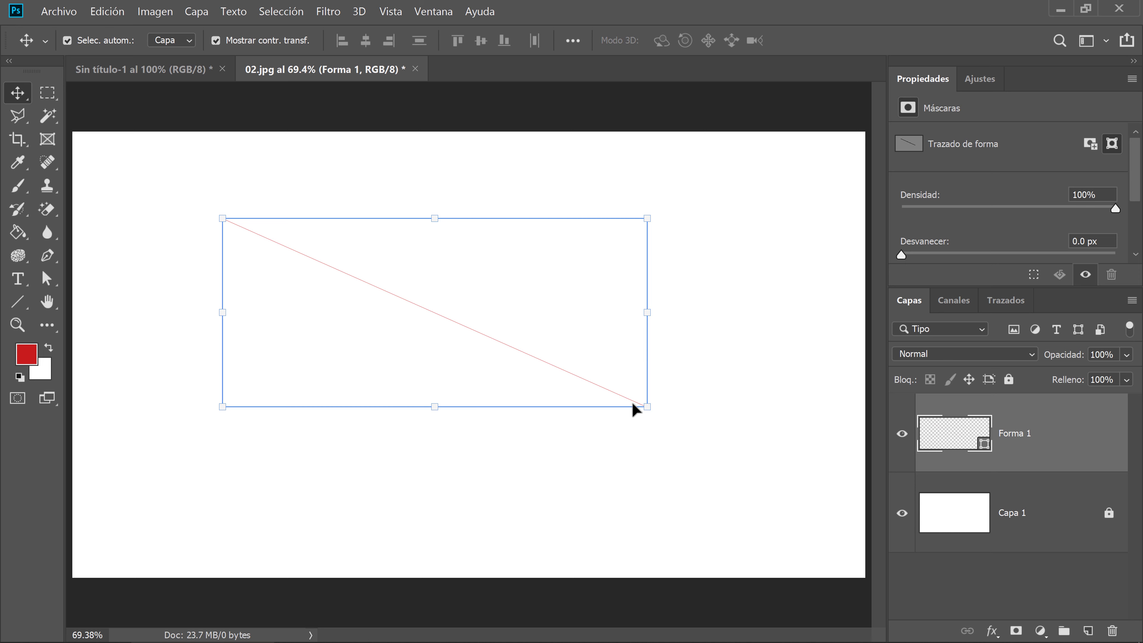
pyautogui.press('Delete')
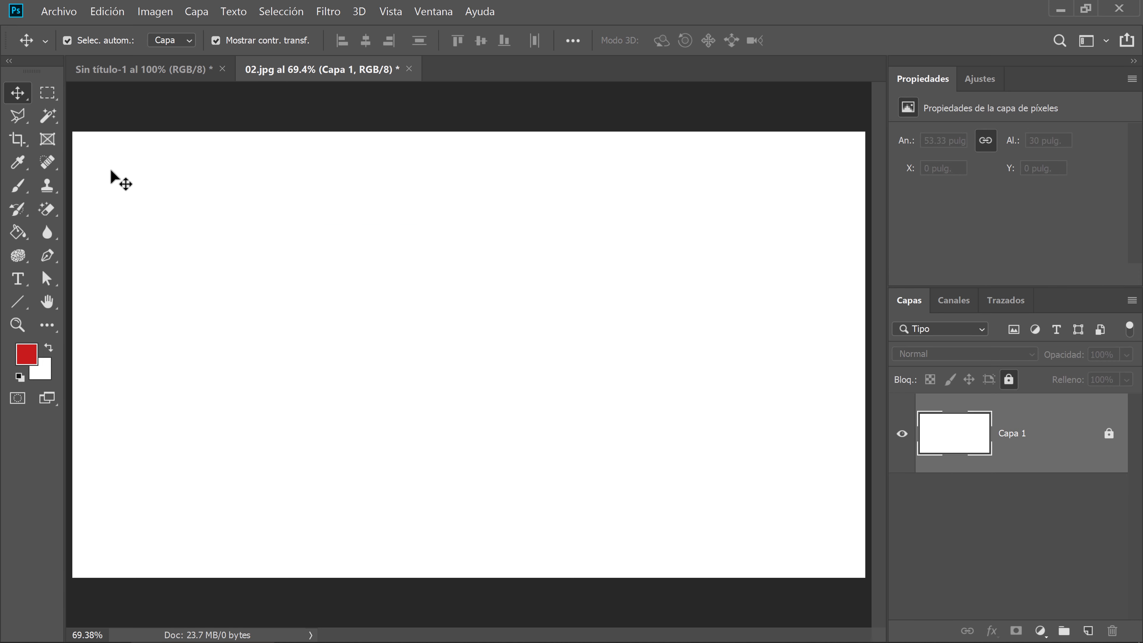
# Step: Raise the Line tool's Trazo stroke width to 30.07 px
pyautogui.click(18, 301)
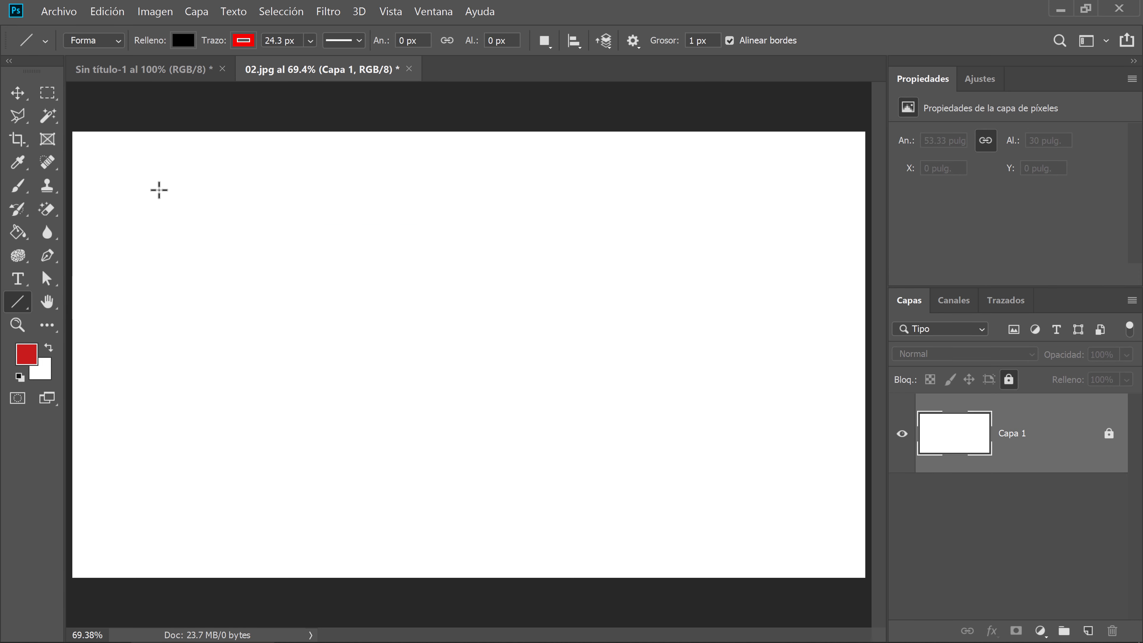
pyautogui.click(310, 40)
pyautogui.click(358, 61)
# Step: Draw a diagonal test line, then select and delete its layer
pyautogui.moveTo(207, 256); pyautogui.dragTo(514, 427)
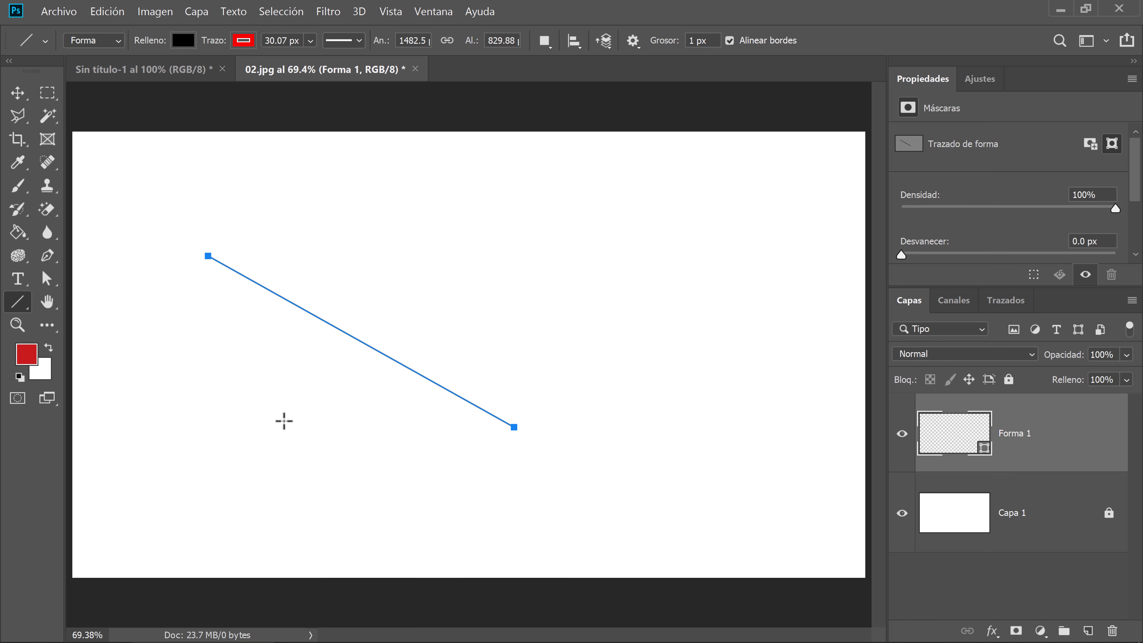
pyautogui.click(18, 94)
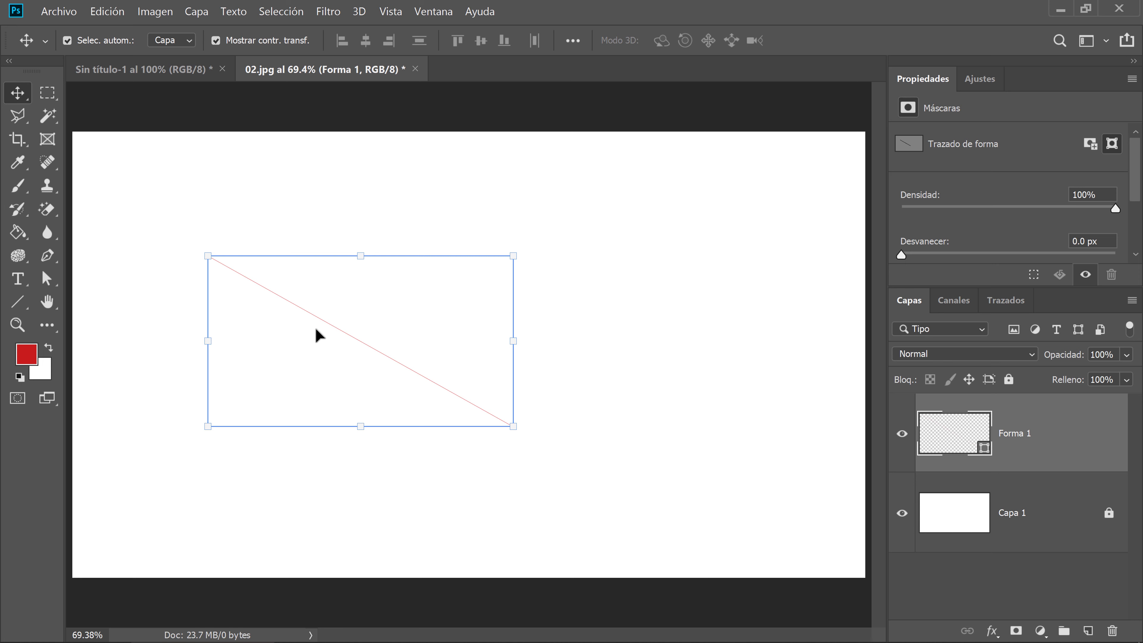
pyautogui.press('Delete')
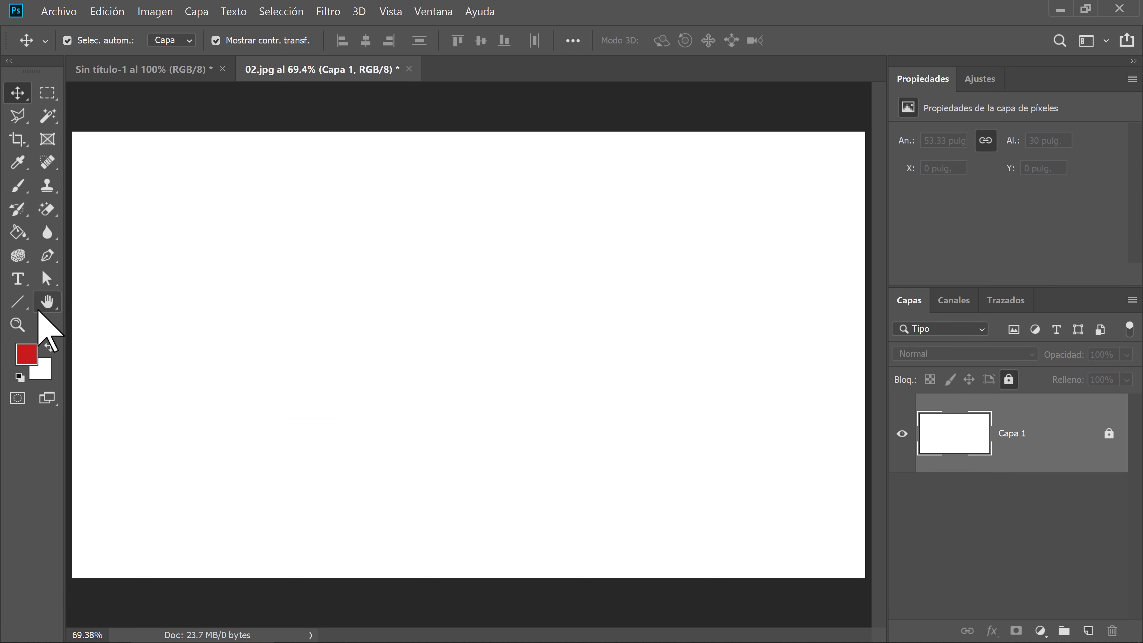
# Step: With the Line tool at 10 px weight, draw a diagonal test line and undo it
pyautogui.click(17, 302)
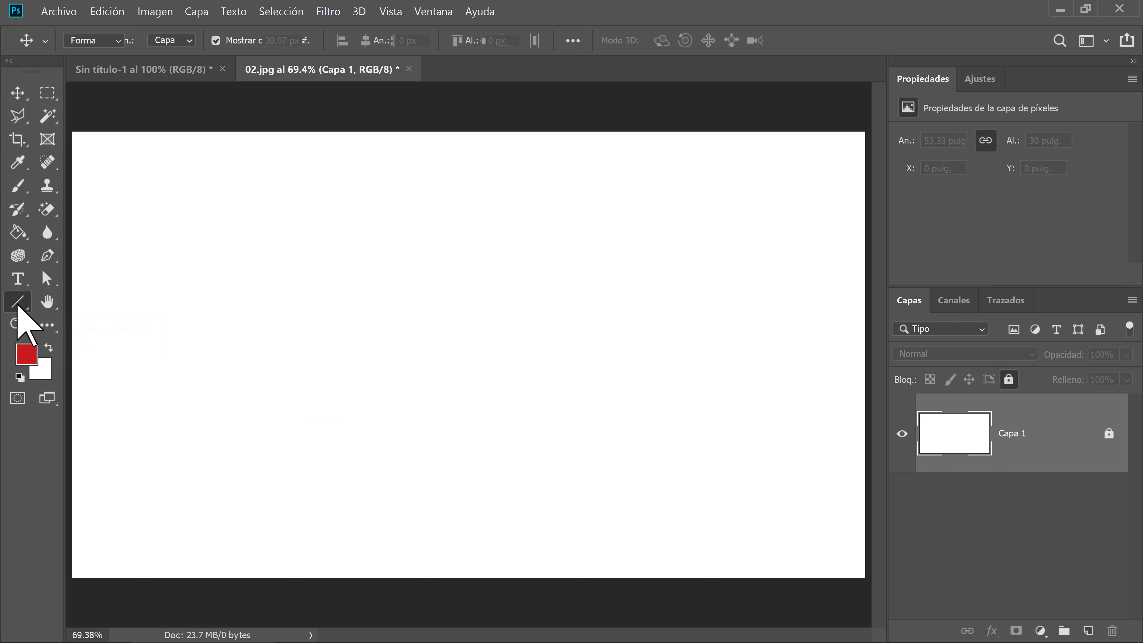
pyautogui.rightClick(18, 309)
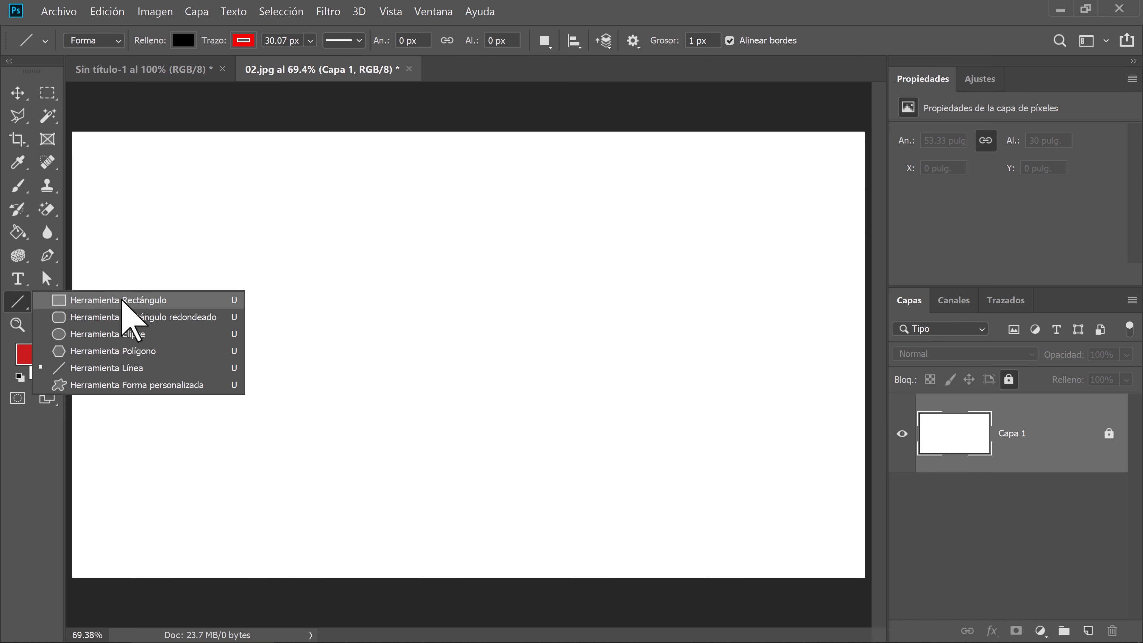
pyautogui.click(120, 368)
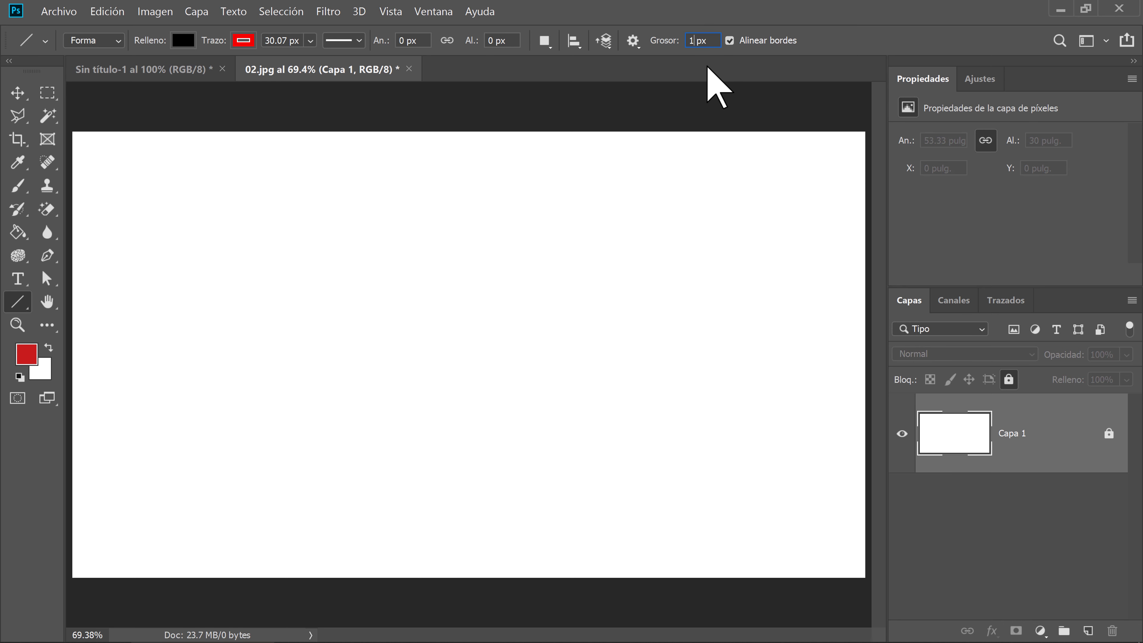
pyautogui.write('0')
pyautogui.moveTo(215, 241)
pyautogui.mouseDown()
pyautogui.moveTo(454, 383)
pyautogui.moveTo(713, 447)
pyautogui.mouseUp()
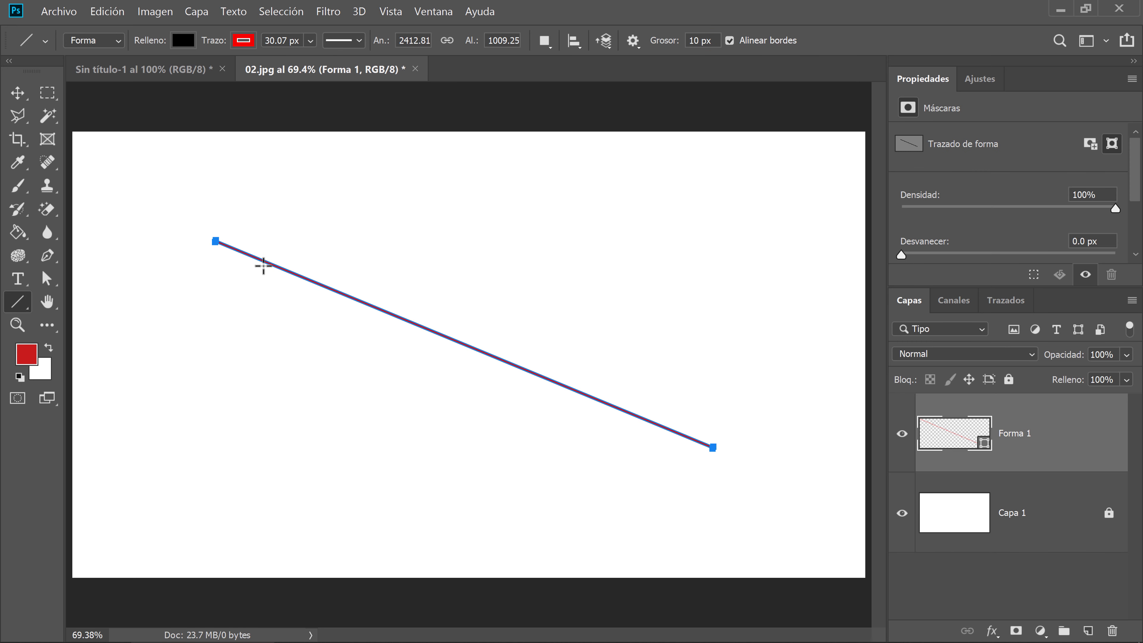
pyautogui.hotkey('ctrl', 'z')
# Step: Set the line weight to 50 px and a cyan stroke, then draw a diagonal line
pyautogui.click(697, 41)
pyautogui.write('50')
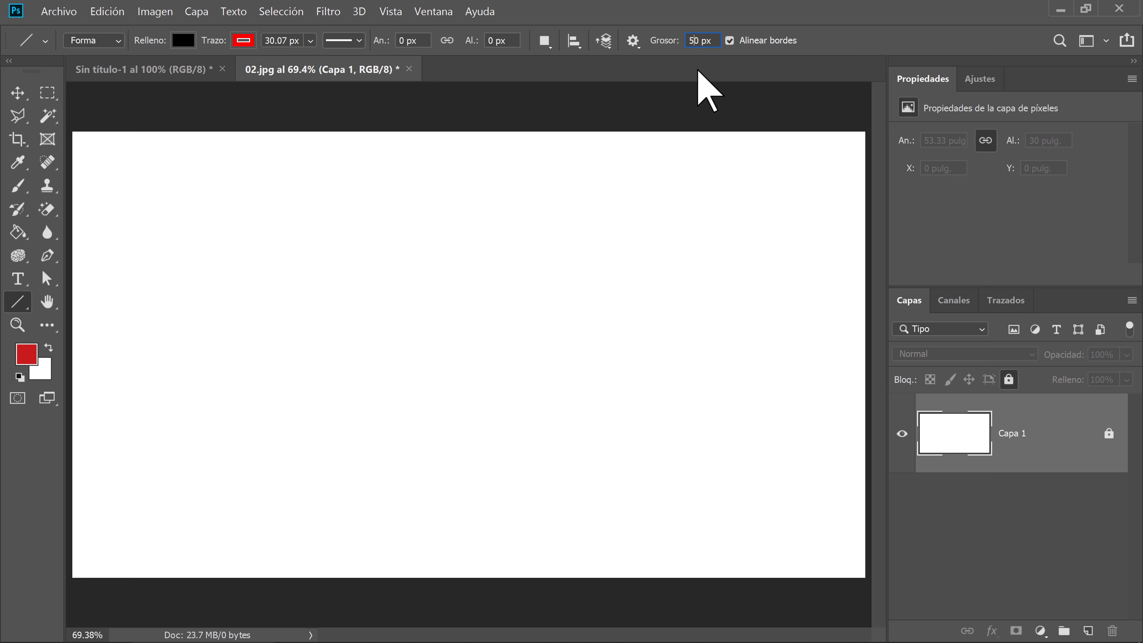
pyautogui.click(244, 40)
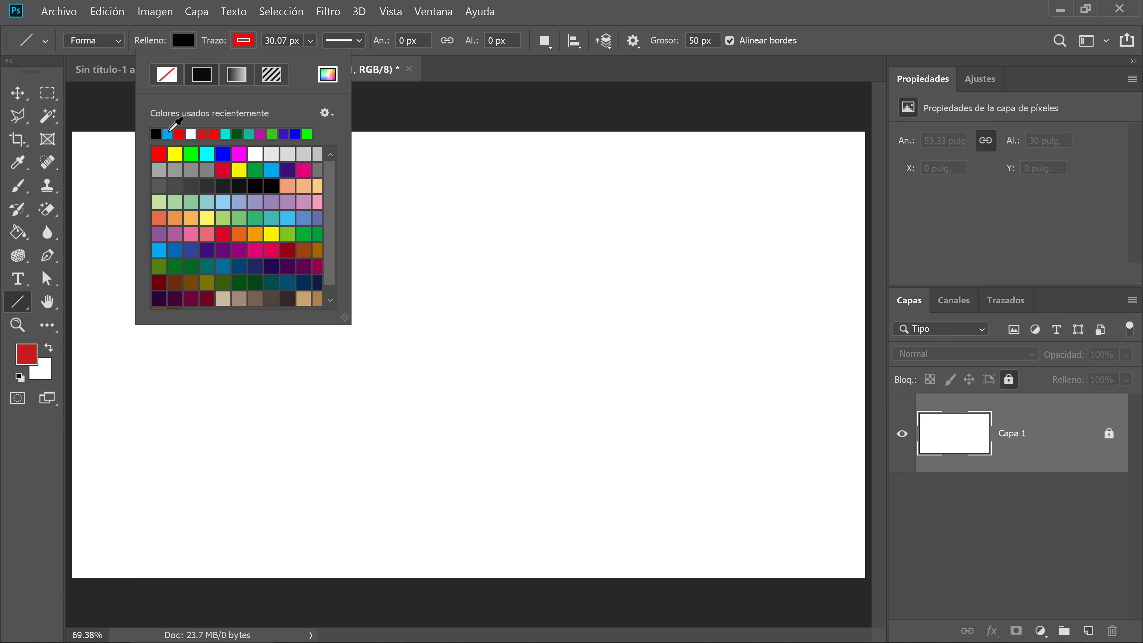
pyautogui.click(226, 133)
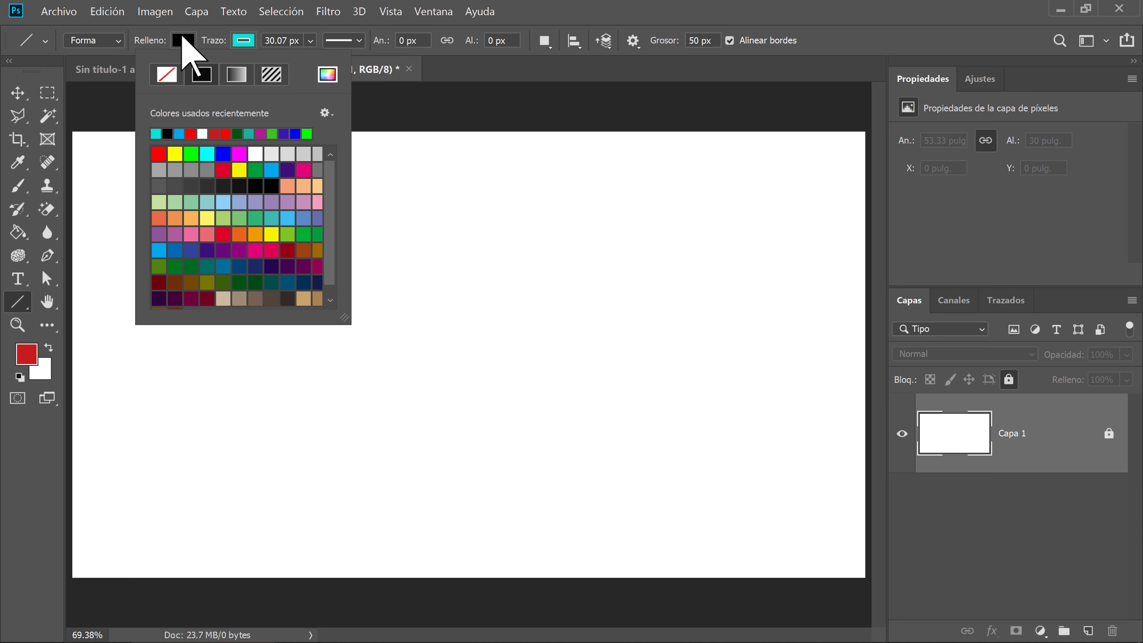
pyautogui.click(840, 45)
pyautogui.moveTo(200, 200); pyautogui.dragTo(694, 468)
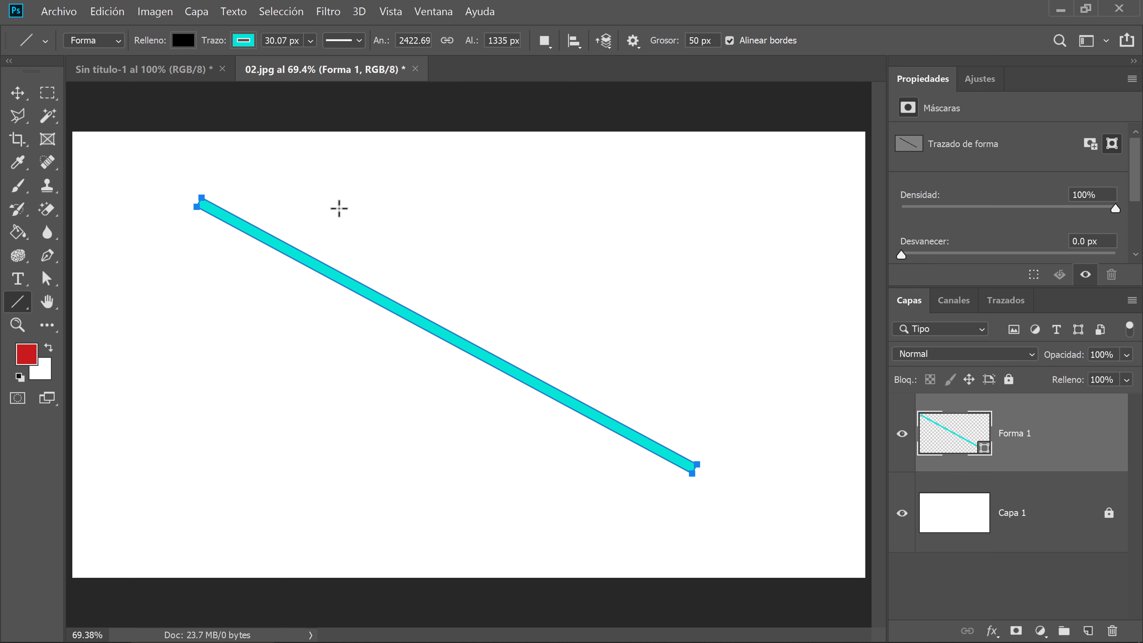
# Step: Try dashed then dotted stroke styles on the cyan line, then delete it
pyautogui.click(359, 40)
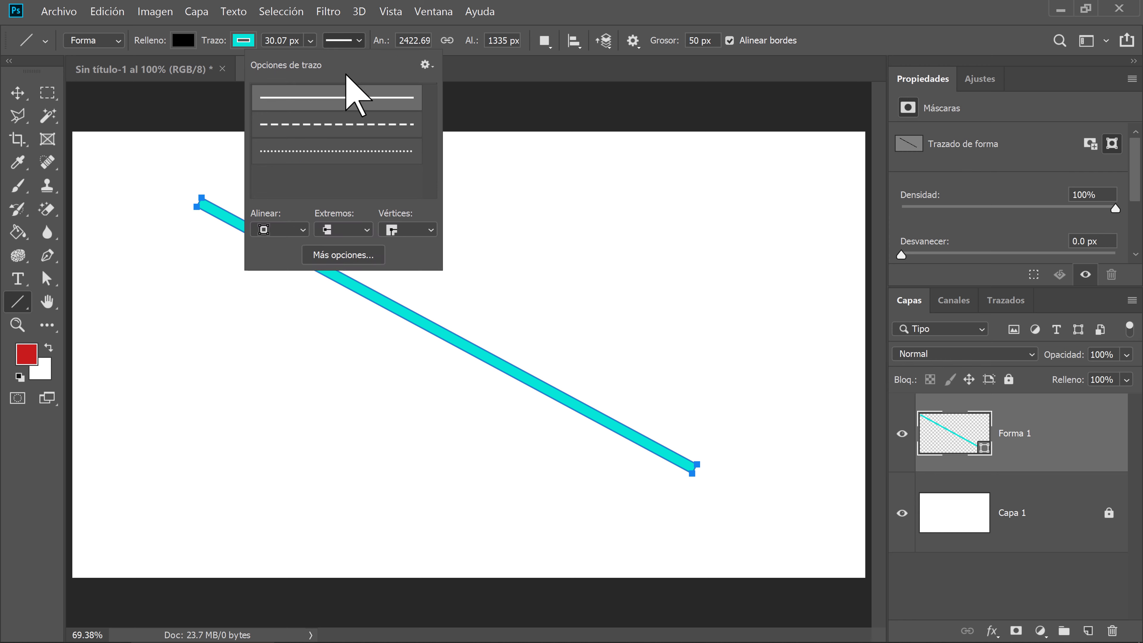
pyautogui.click(337, 130)
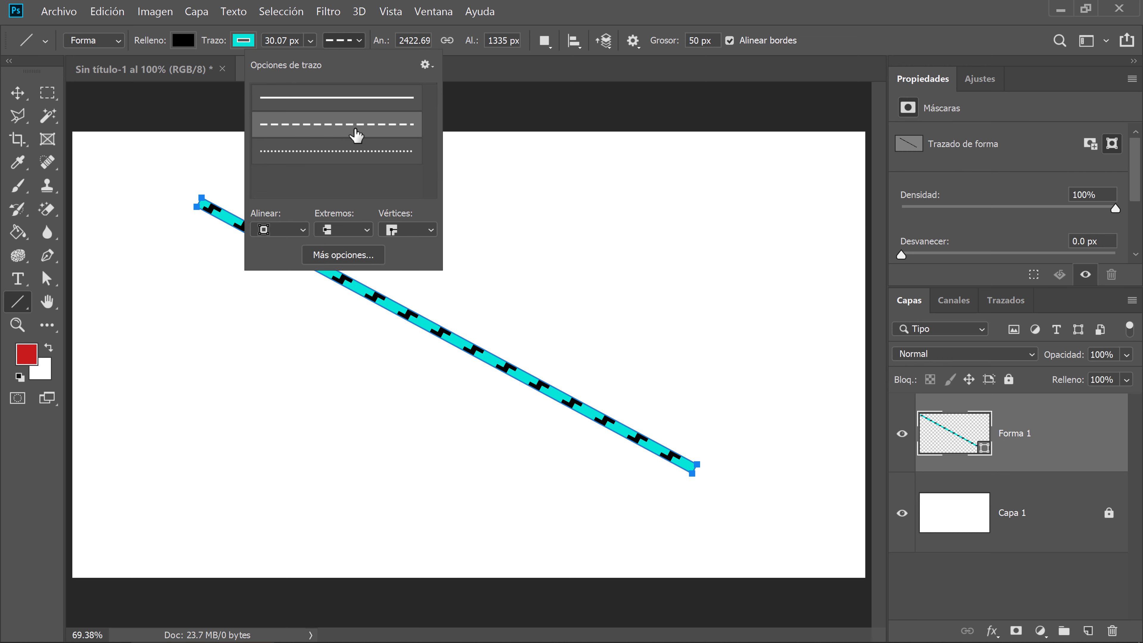
pyautogui.click(356, 158)
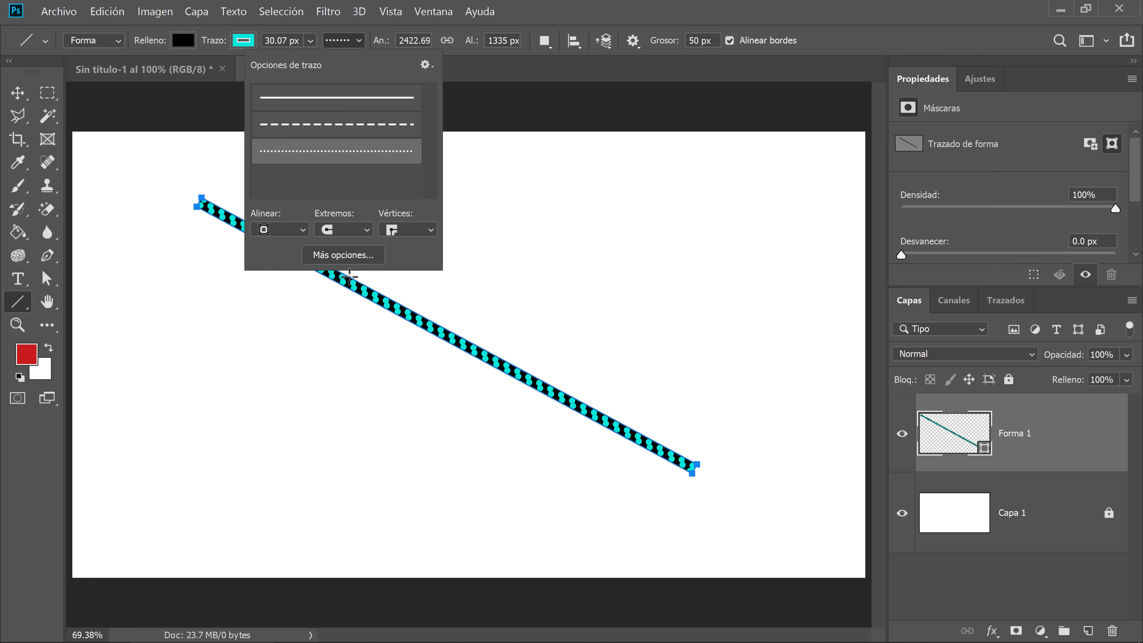
pyautogui.click(832, 51)
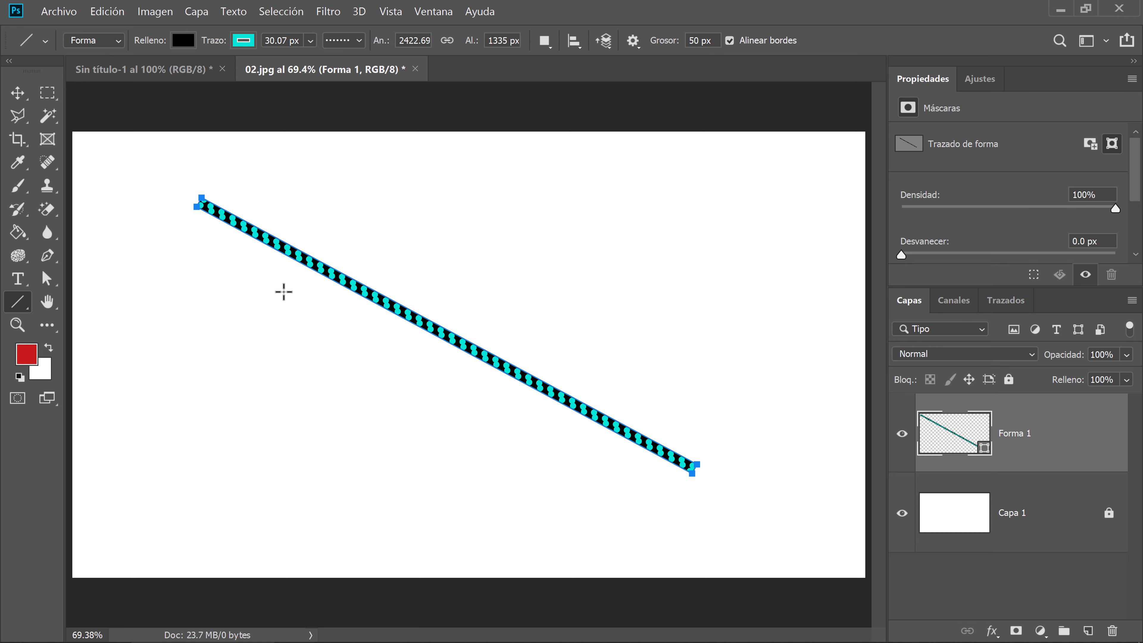
pyautogui.press('Delete')
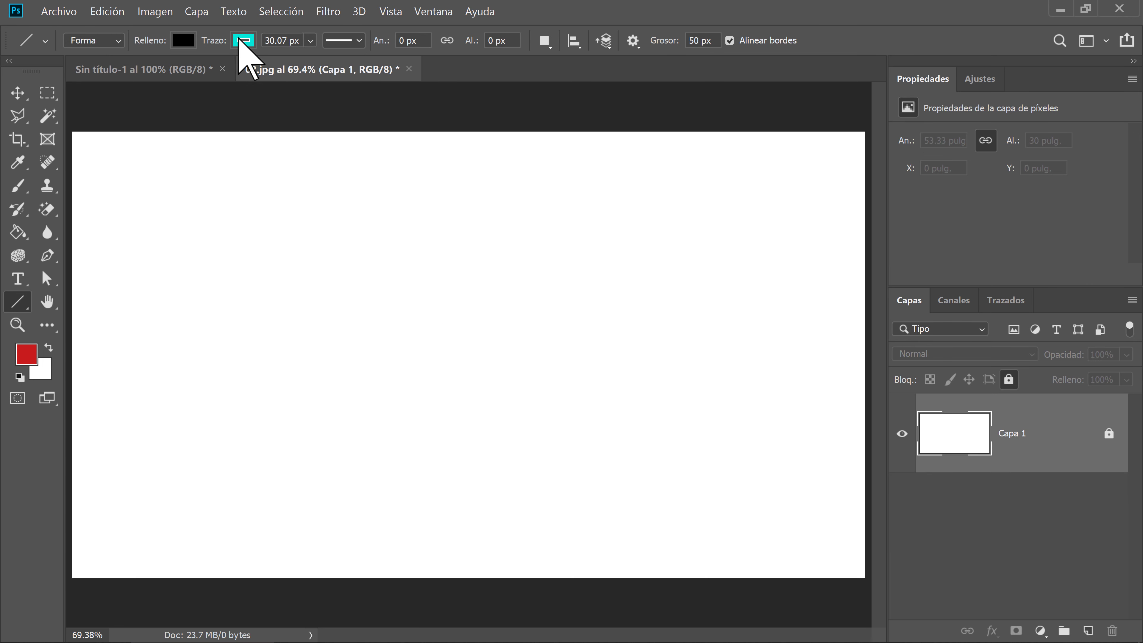
# Step: Set the stroke width to 12.12 px and the Grosor line weight to 200 px
pyautogui.click(358, 42)
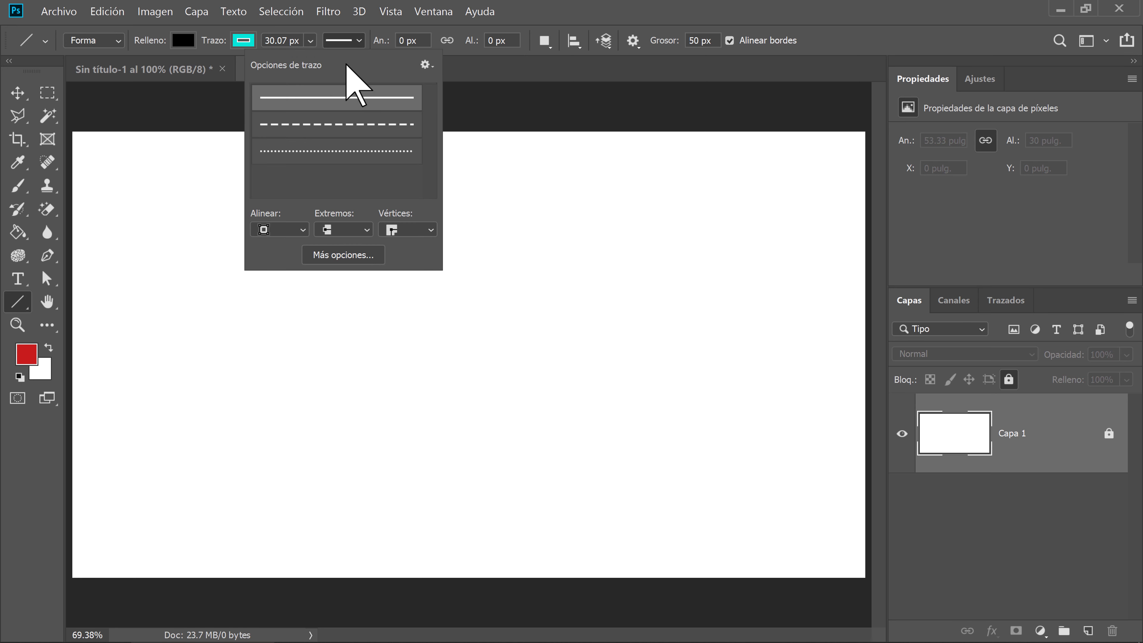
pyautogui.click(311, 41)
pyautogui.moveTo(350, 60); pyautogui.dragTo(327, 60)
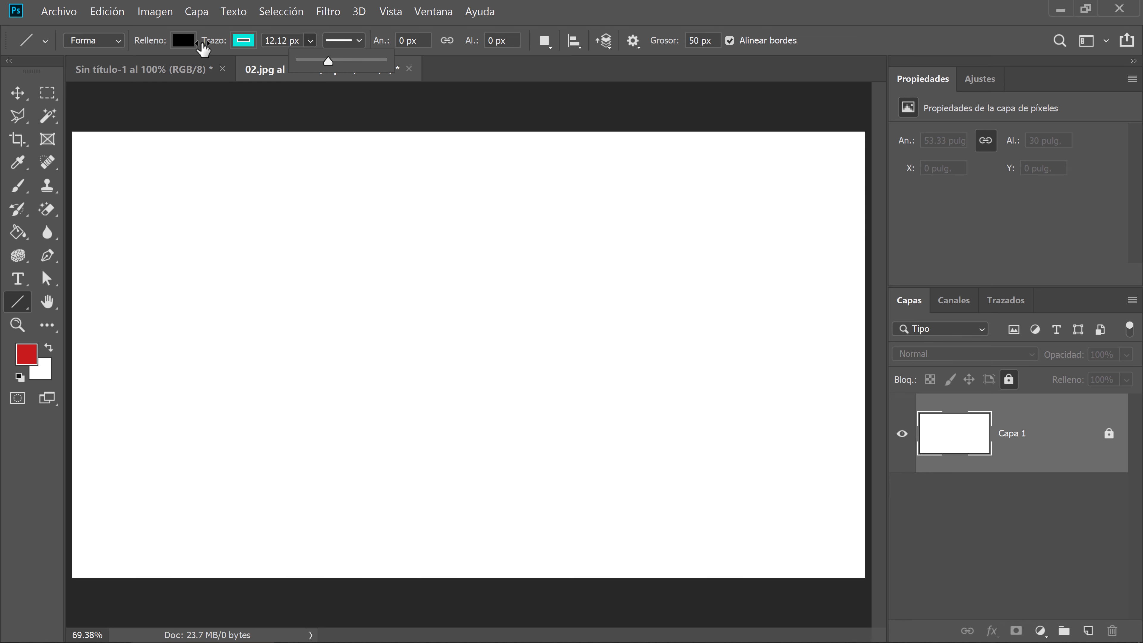
pyautogui.click(694, 40)
pyautogui.write('200')
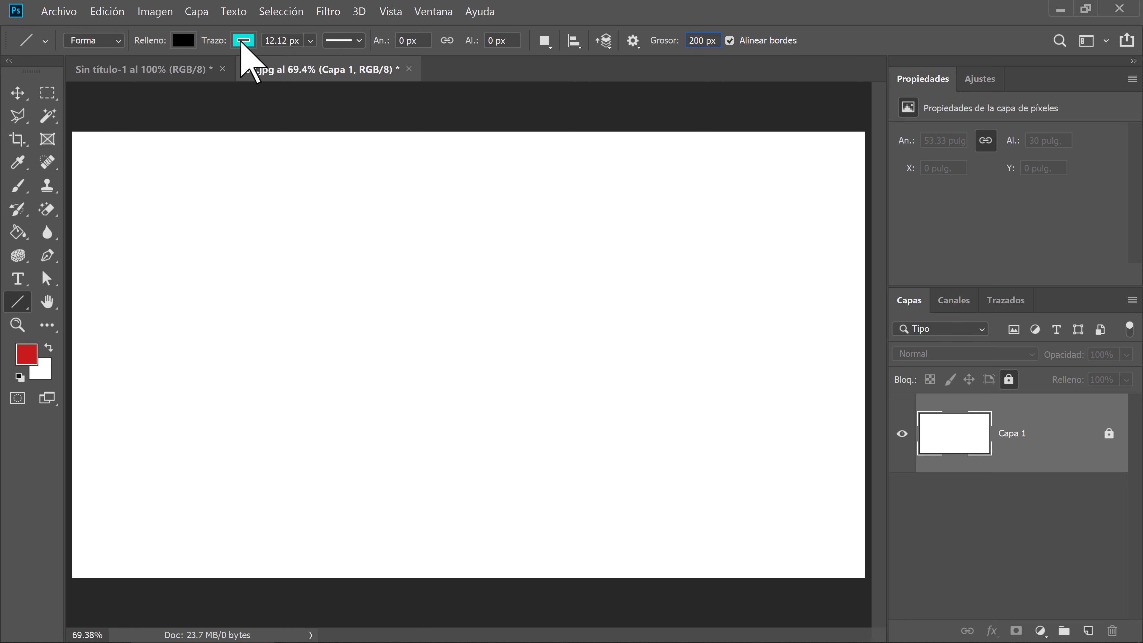
# Step: Draw a thick horizontal bar across the canvas and make its cyan outline dashed
pyautogui.moveTo(168, 259); pyautogui.dragTo(777, 257)
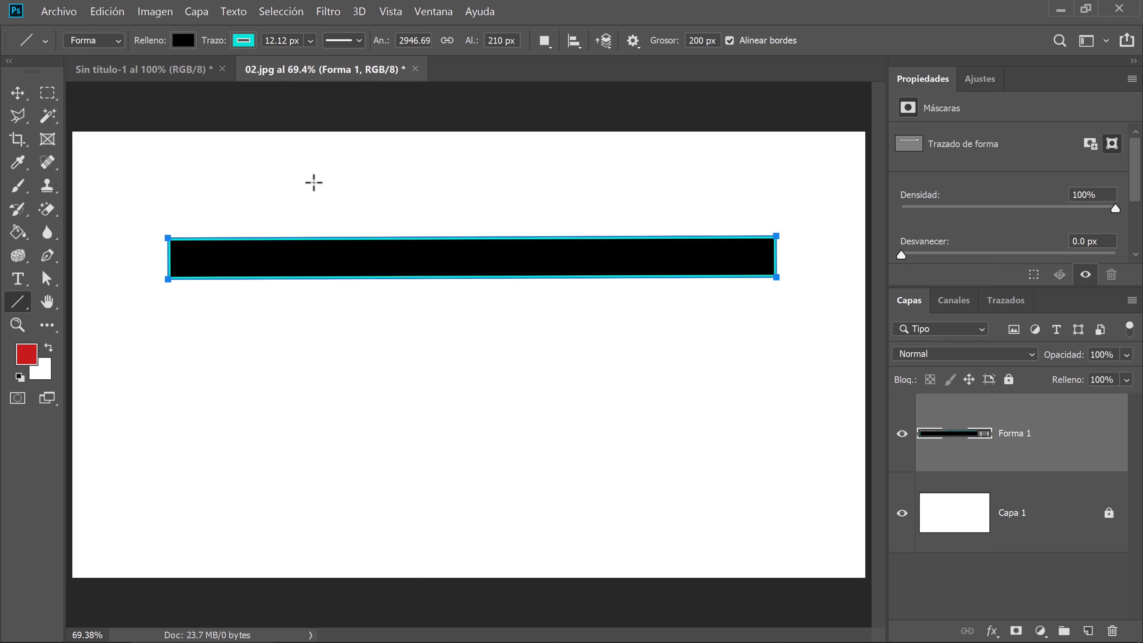
pyautogui.click(360, 40)
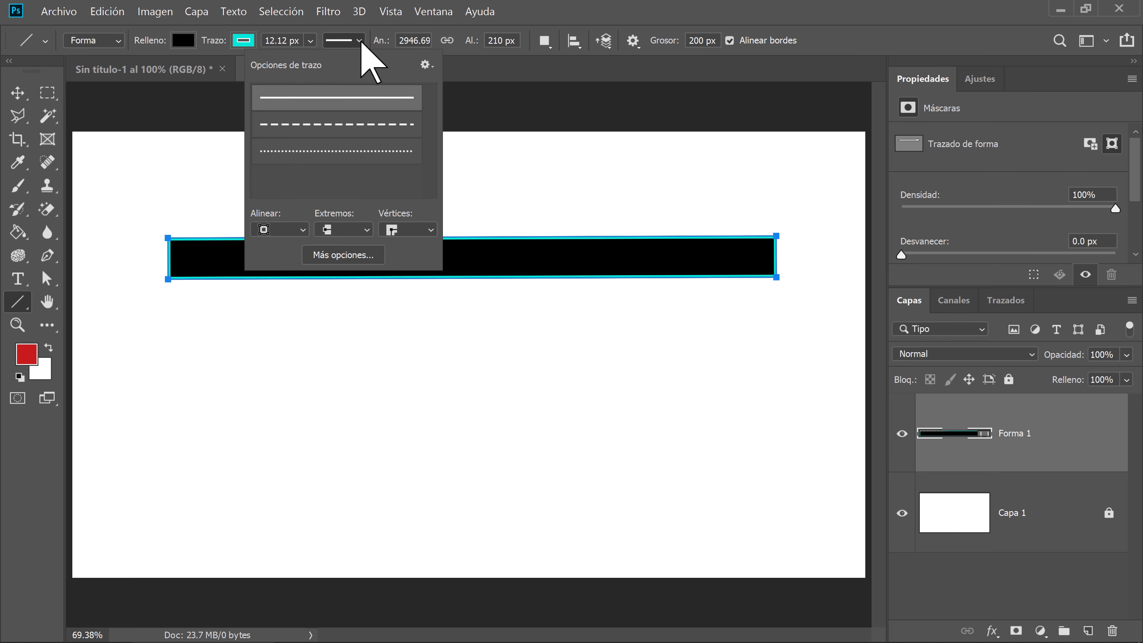
pyautogui.click(333, 131)
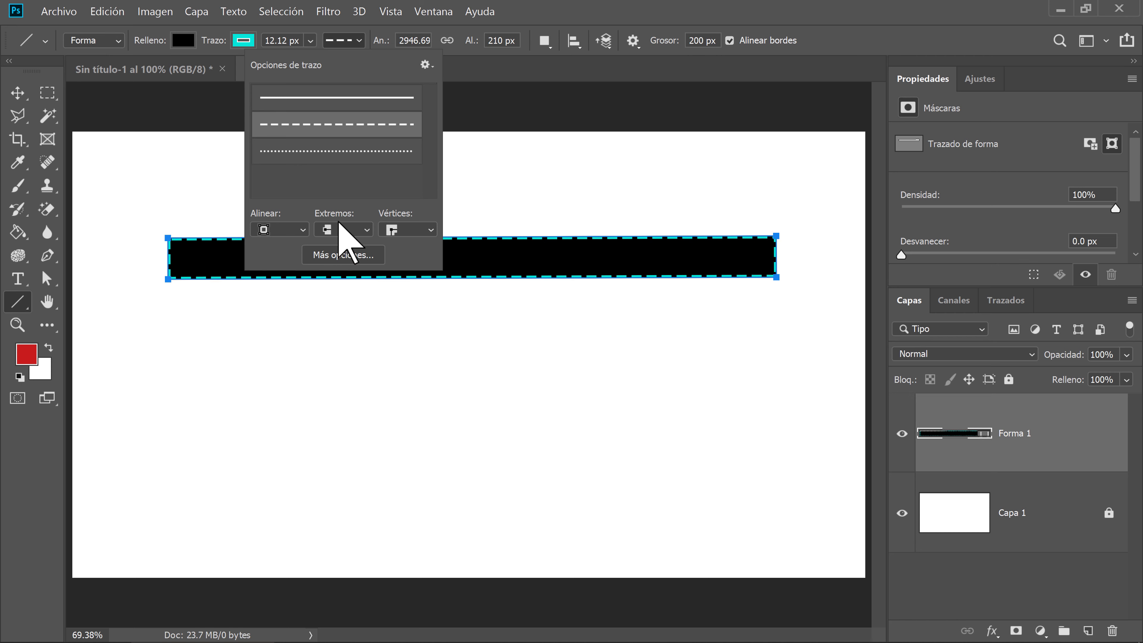
# Step: Restore a solid outline and draw a rectangle bar just below the first bar
pyautogui.click(315, 98)
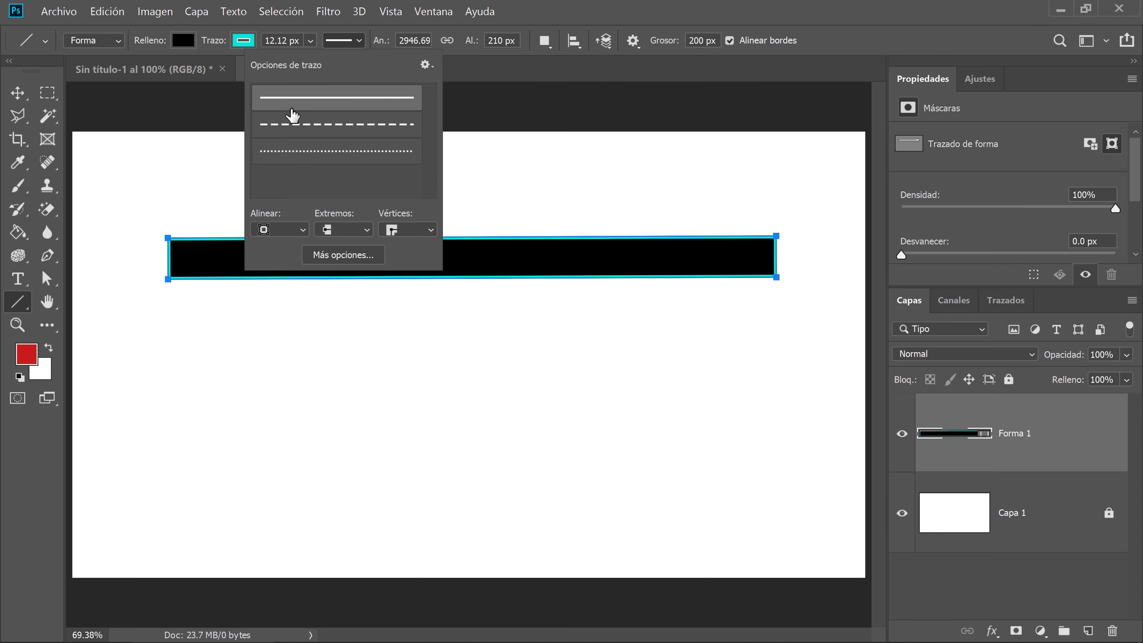
pyautogui.click(22, 301)
pyautogui.rightClick(23, 301)
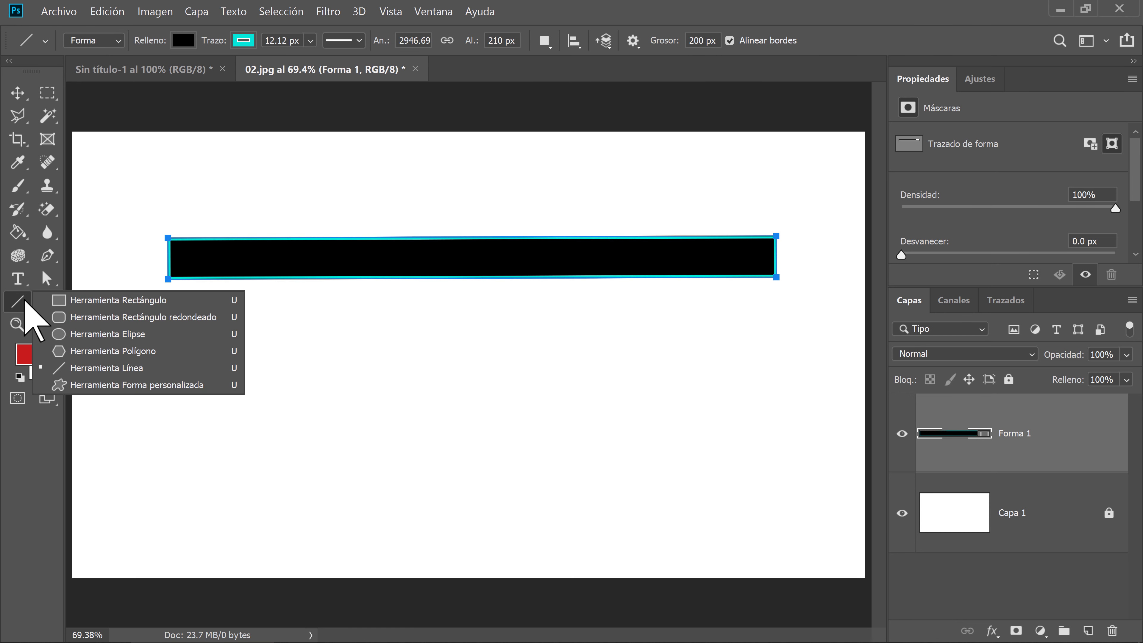
pyautogui.click(118, 300)
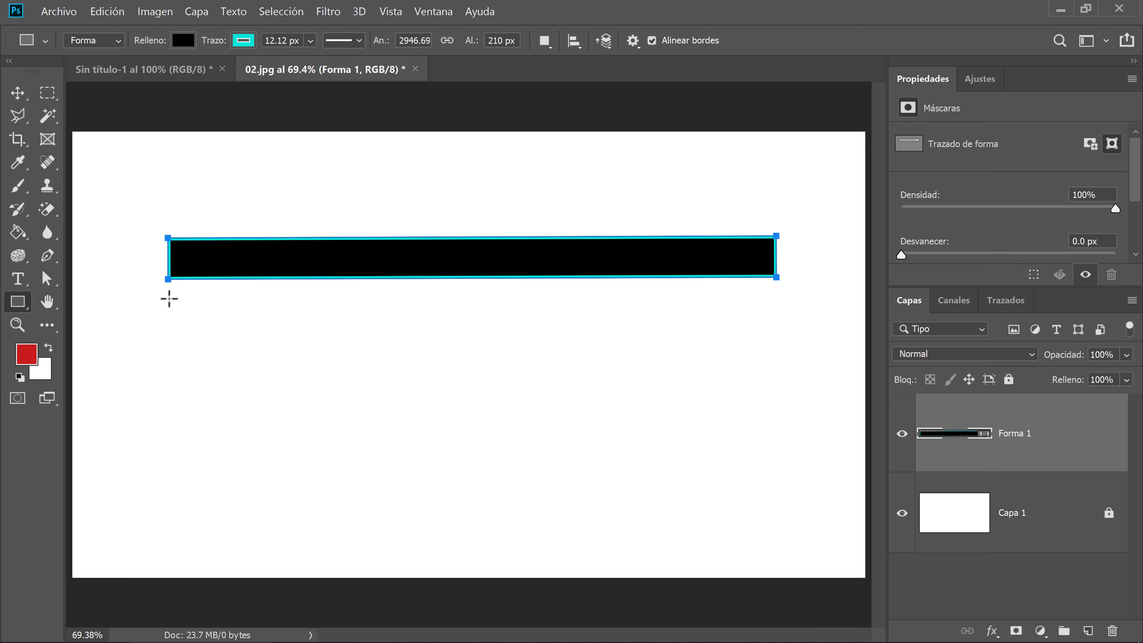
pyautogui.moveTo(169, 299); pyautogui.dragTo(776, 334)
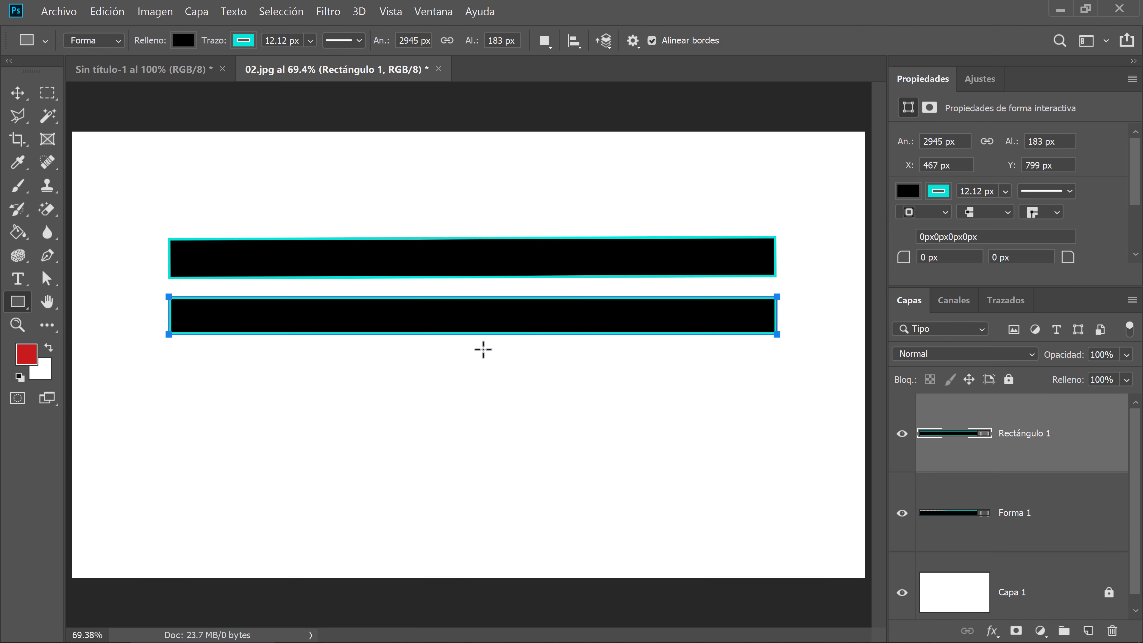
pyautogui.click(17, 93)
# Step: Marquee-select both black bars and delete them
pyautogui.click(286, 388)
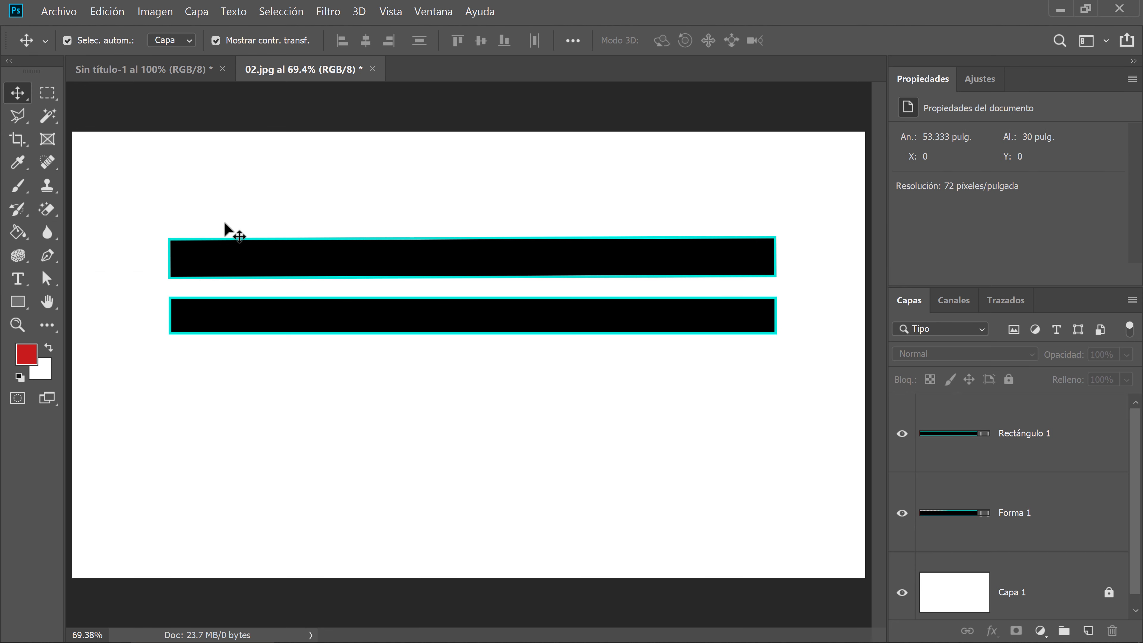
pyautogui.moveTo(227, 227); pyautogui.dragTo(327, 414)
pyautogui.press('Delete')
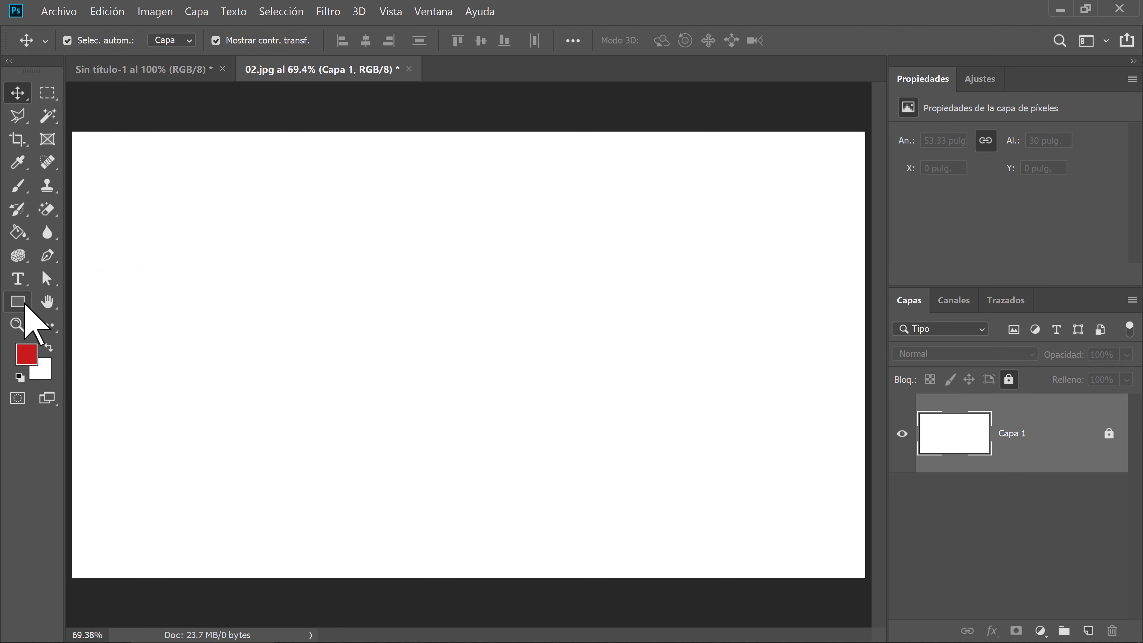
# Step: Set the Line tool to Trazado (path) mode, show the Trazados panel, and draw an angled work path
pyautogui.click(25, 306)
pyautogui.click(138, 368)
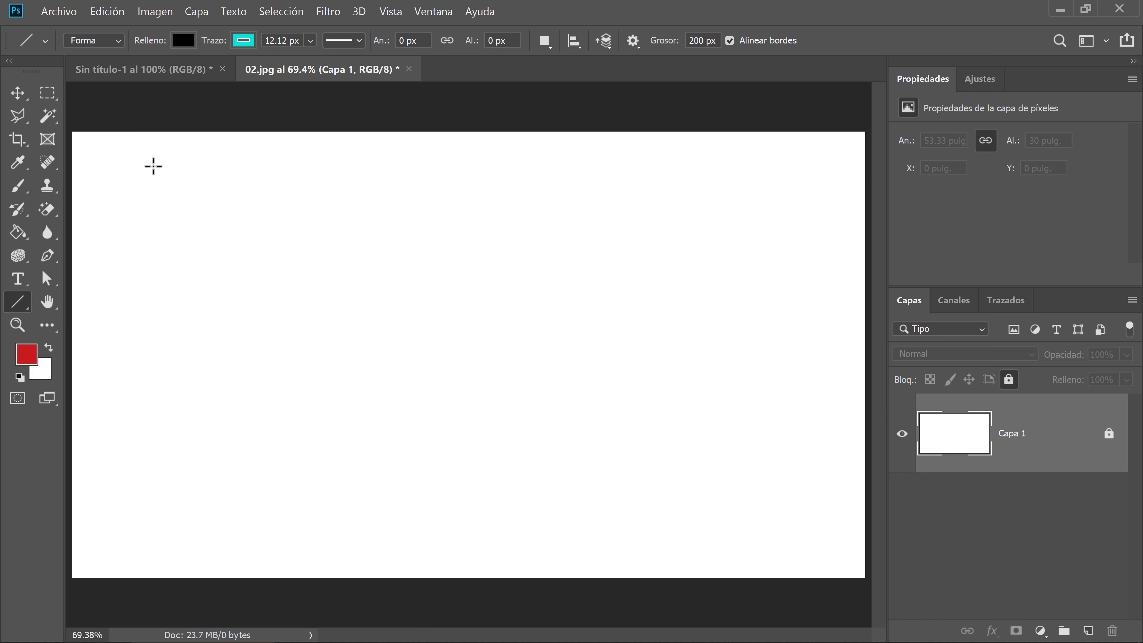
pyautogui.click(118, 40)
pyautogui.click(115, 68)
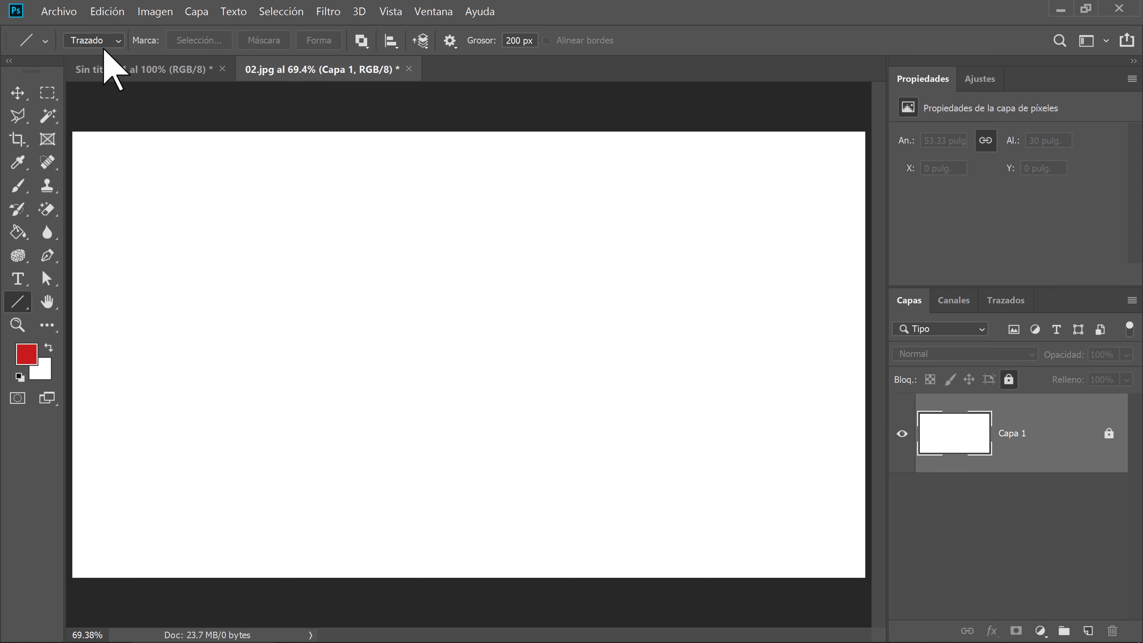
pyautogui.click(1007, 300)
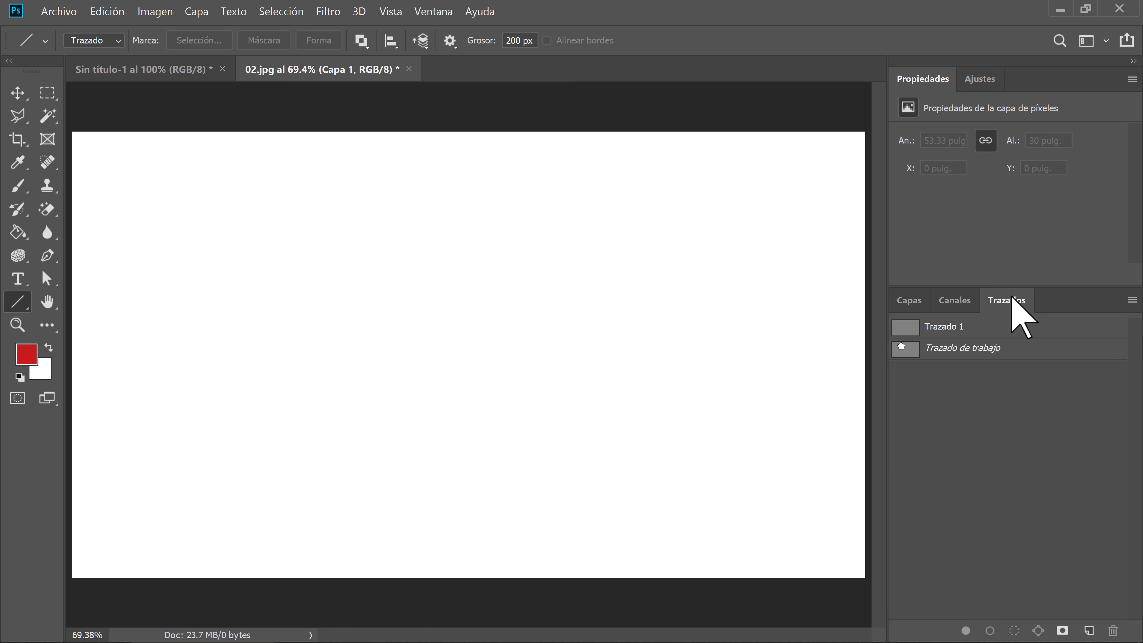
pyautogui.click(433, 11)
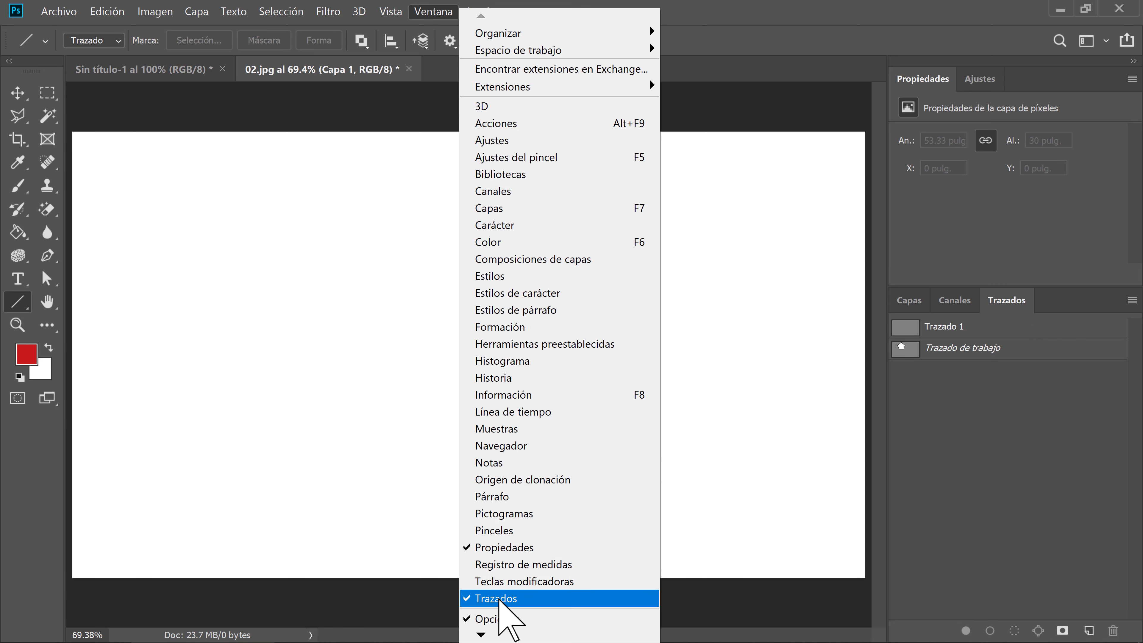
pyautogui.click(979, 443)
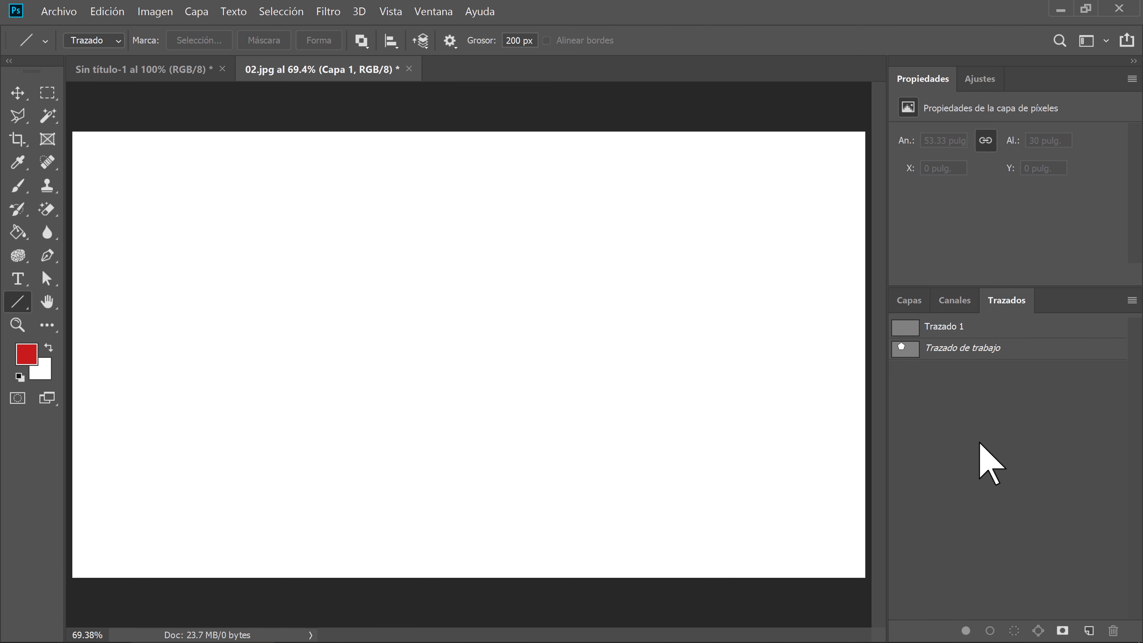
pyautogui.moveTo(184, 205); pyautogui.dragTo(750, 255)
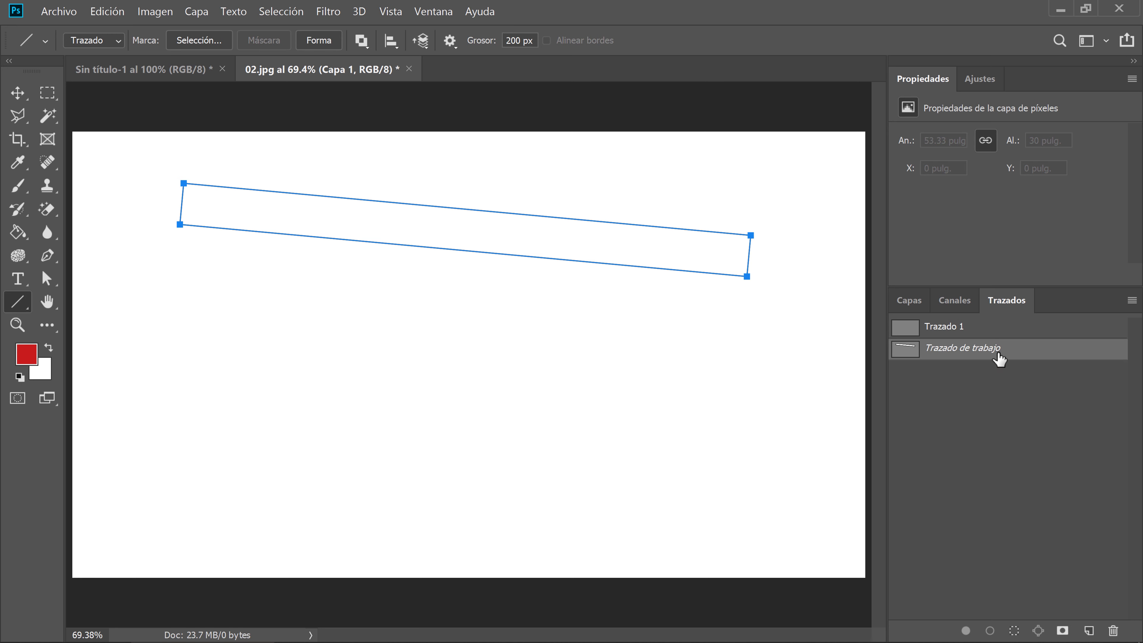
# Step: Add the empty layer Capa 2, fill the work path with red, then undo the fill
pyautogui.click(910, 301)
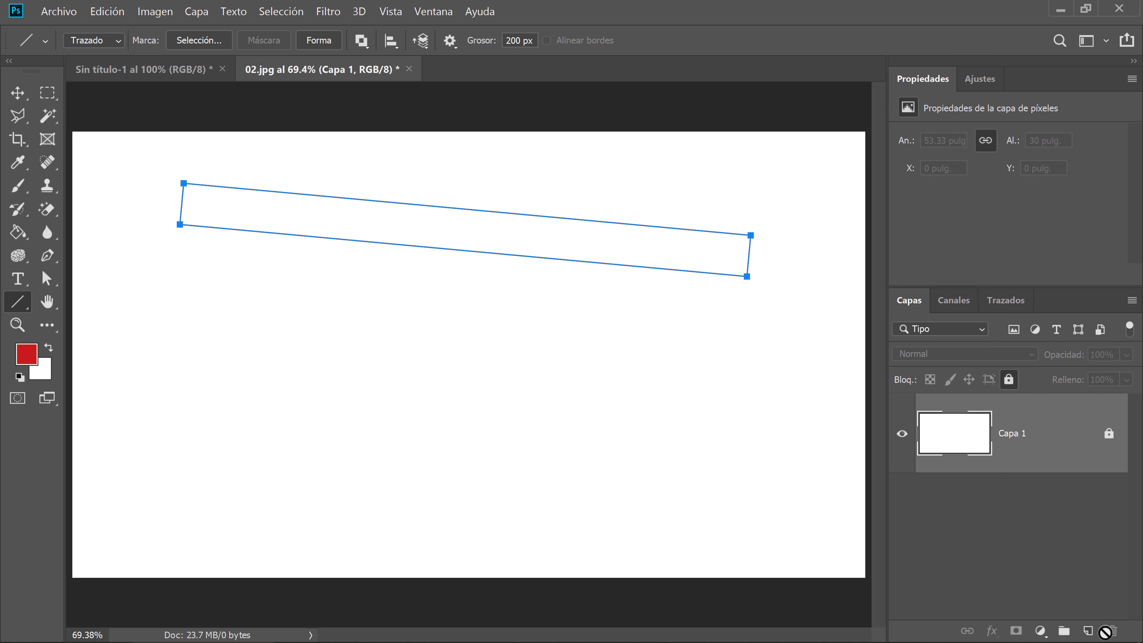
pyautogui.click(1088, 630)
pyautogui.click(1031, 299)
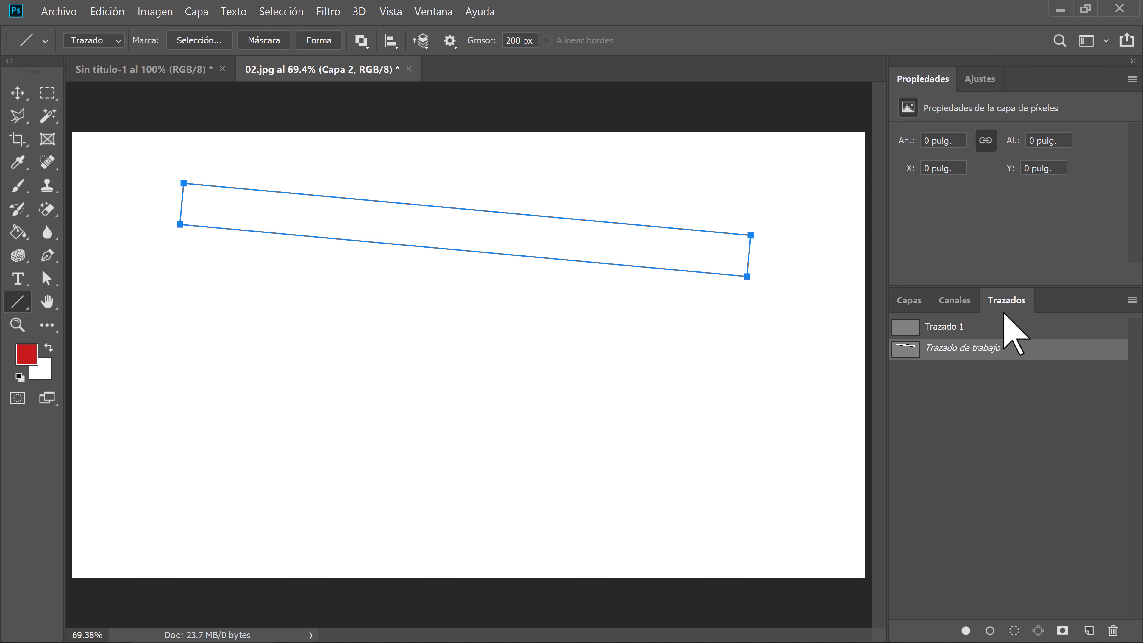
pyautogui.click(966, 631)
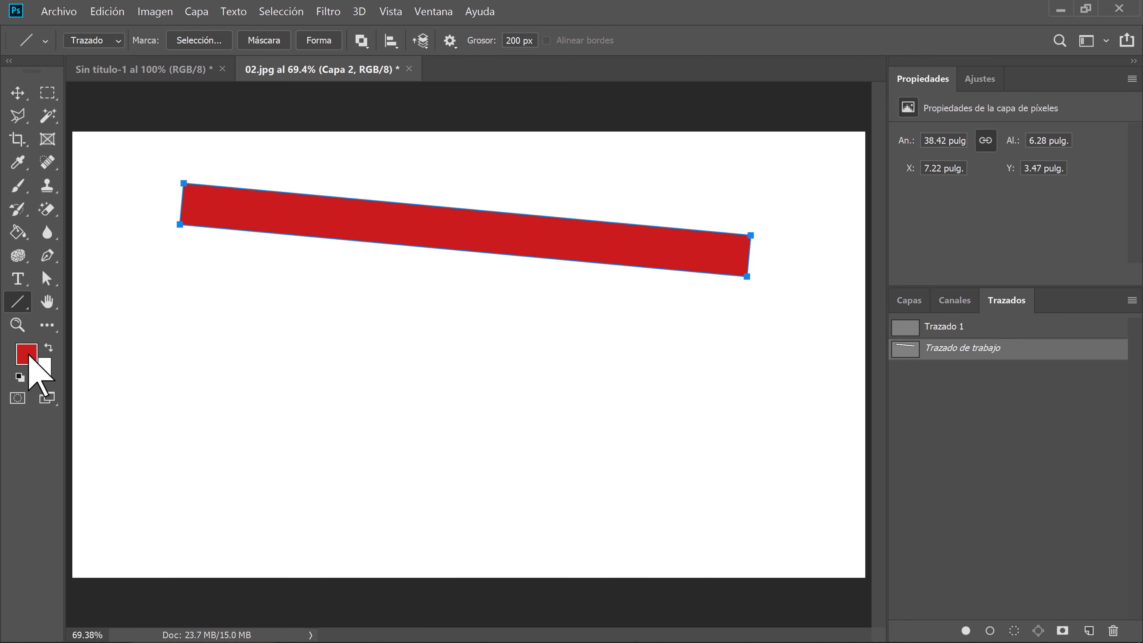
pyautogui.hotkey('ctrl', 'z')
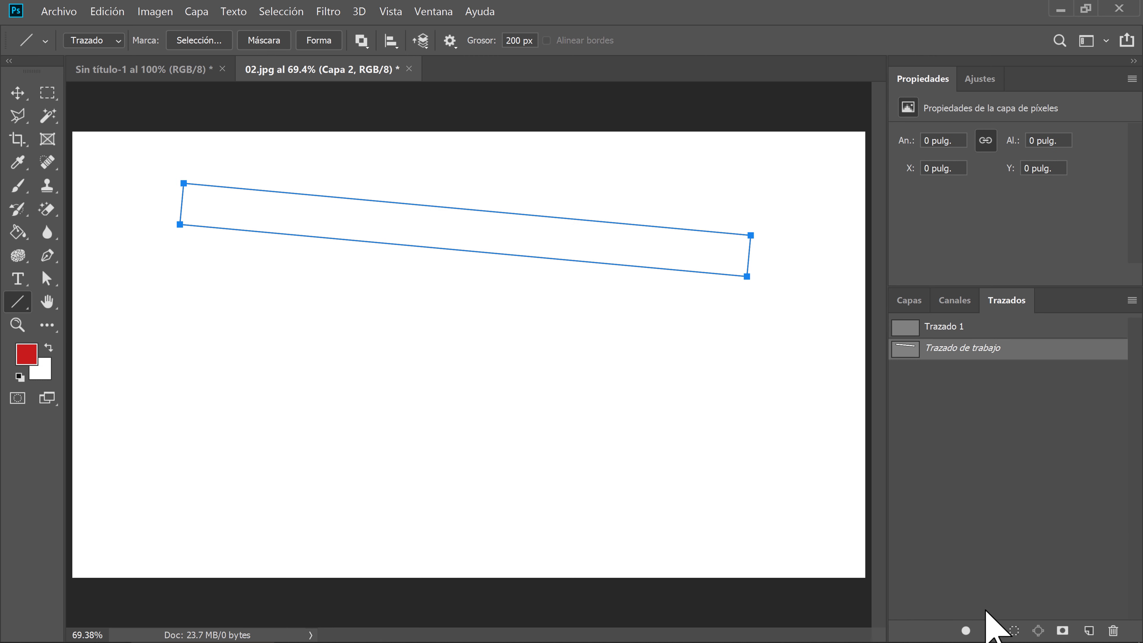
# Step: Stroke the work path in red and toggle its selection off, on, and off
pyautogui.click(989, 631)
pyautogui.click(1003, 482)
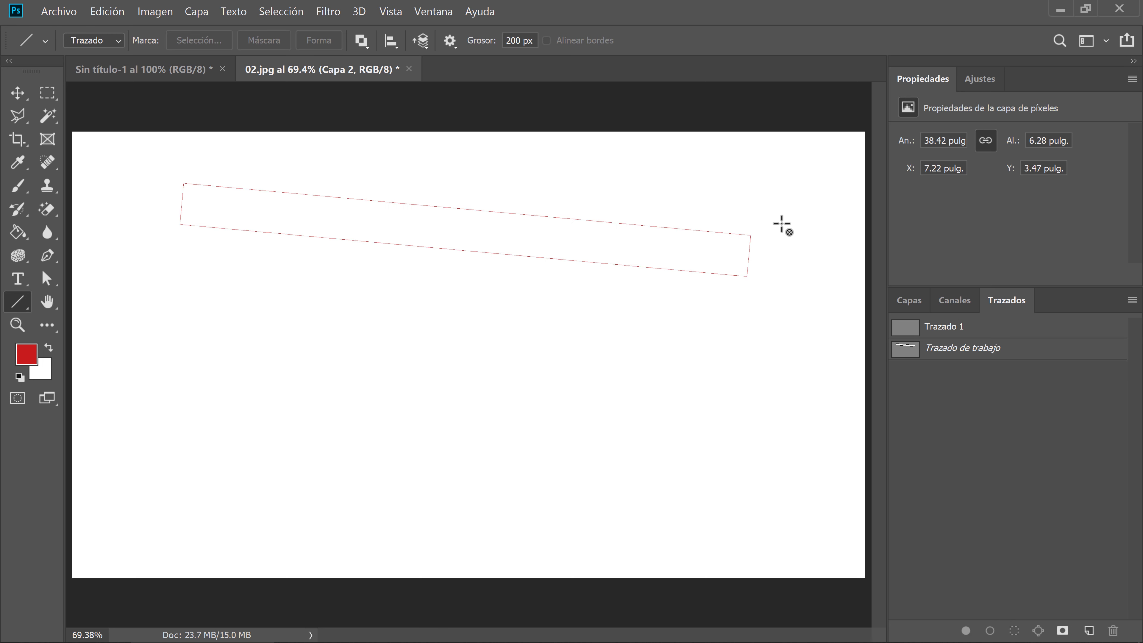
pyautogui.click(967, 348)
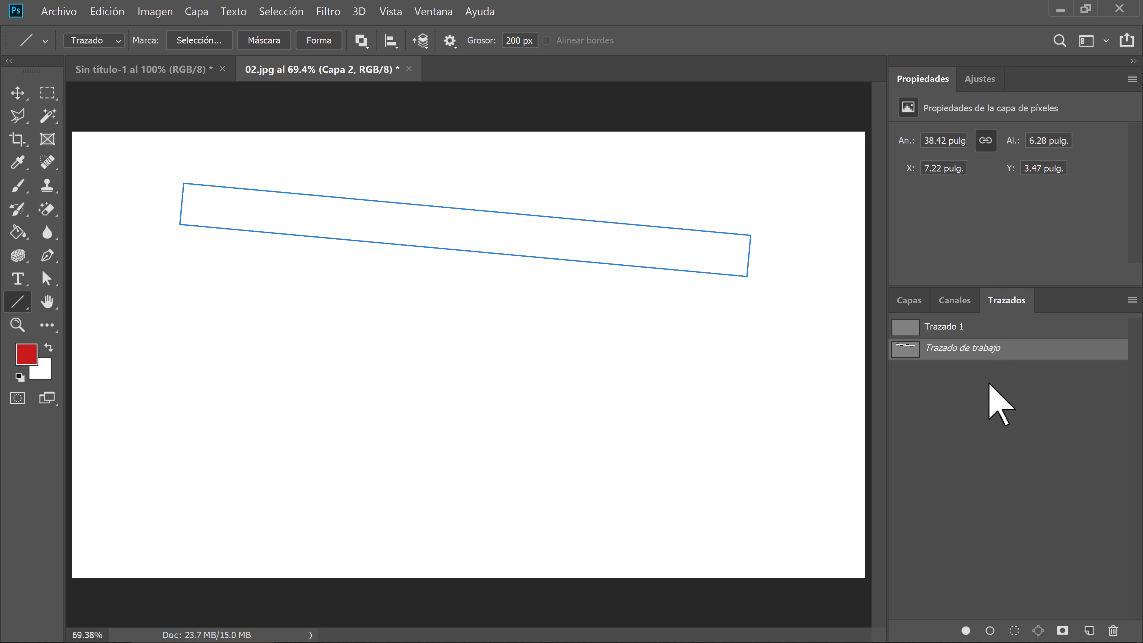
pyautogui.click(1015, 572)
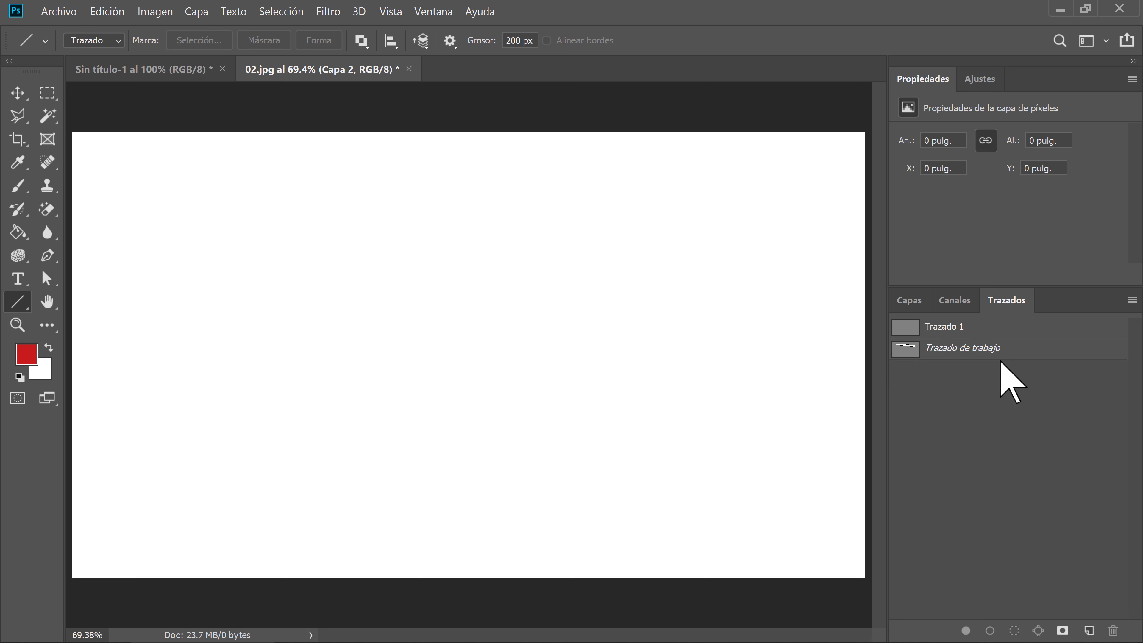
# Step: Load the slanted work path as a selection, clear it with Ctrl+D, and return to Capas
pyautogui.click(993, 353)
pyautogui.click(1015, 631)
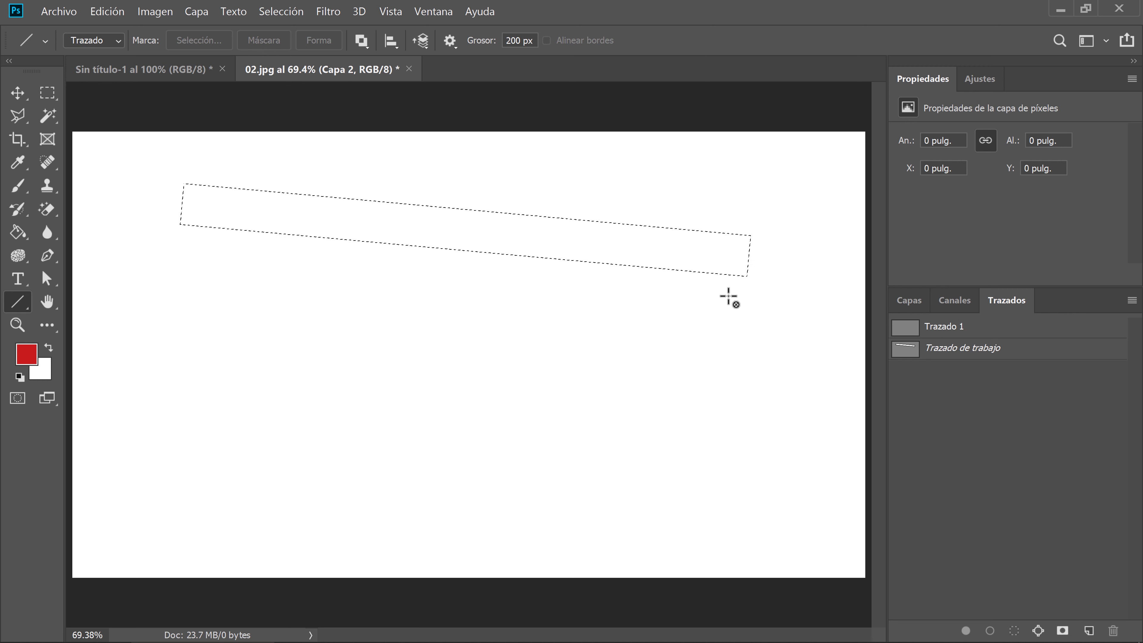
pyautogui.hotkey('ctrl', 'd')
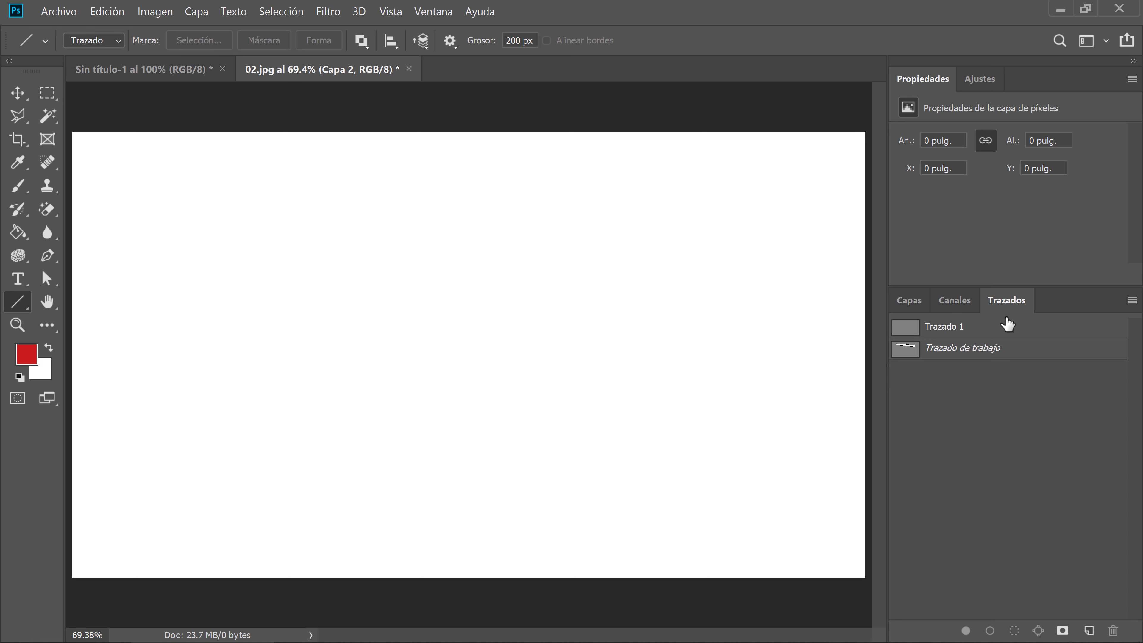
pyautogui.click(908, 300)
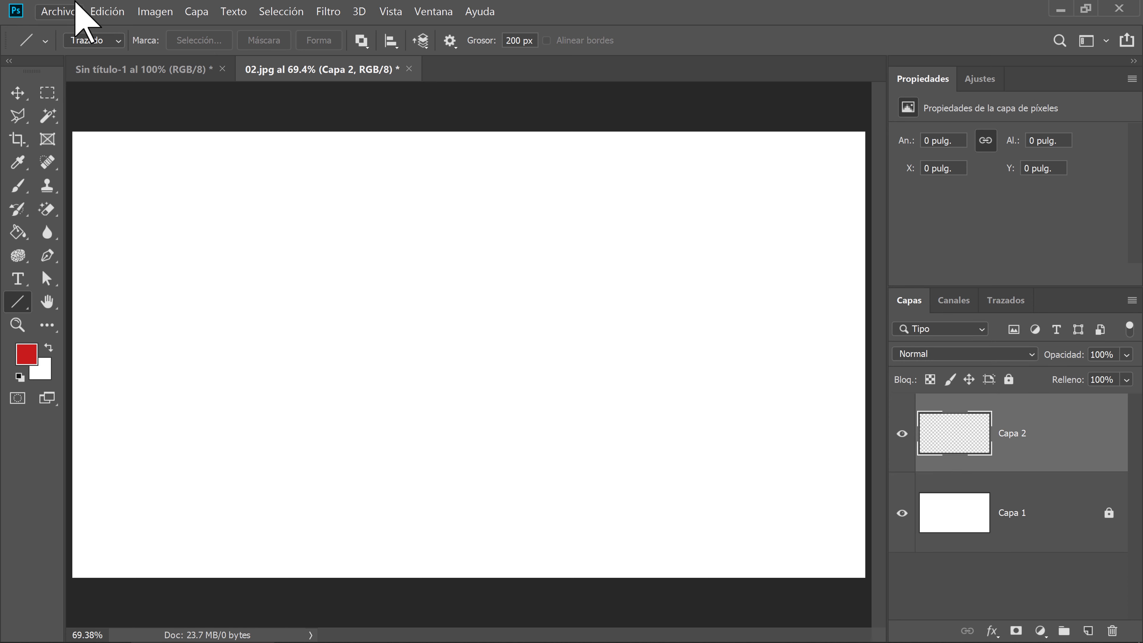
# Step: Paint a thick red diagonal line on Capa 2 with the Line Tool in Píxeles mode
pyautogui.click(101, 41)
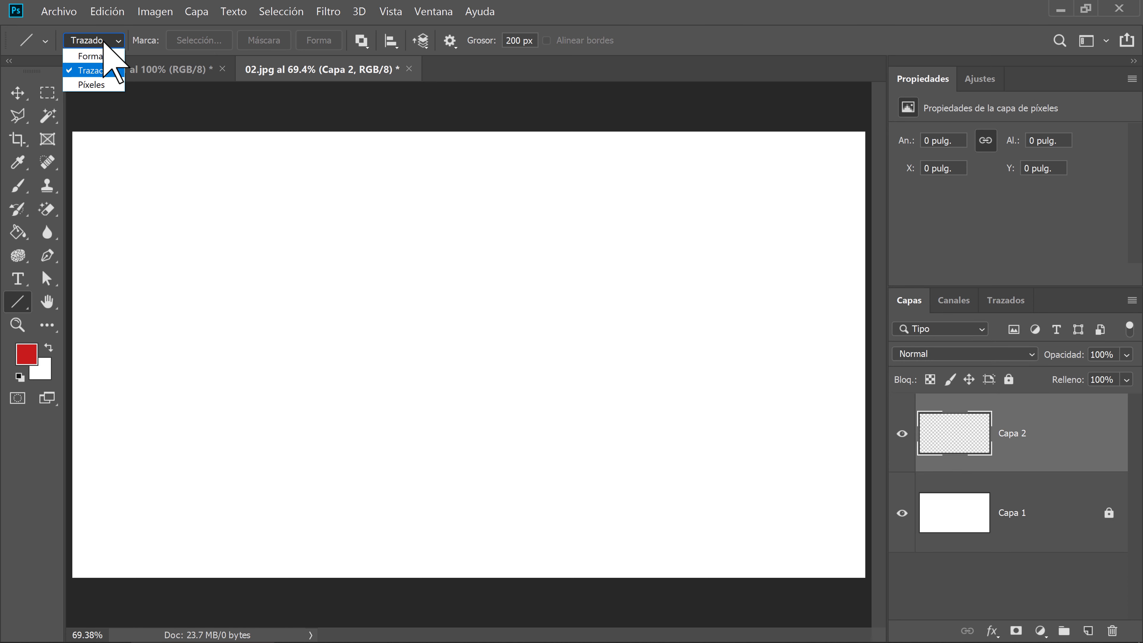
pyautogui.click(92, 84)
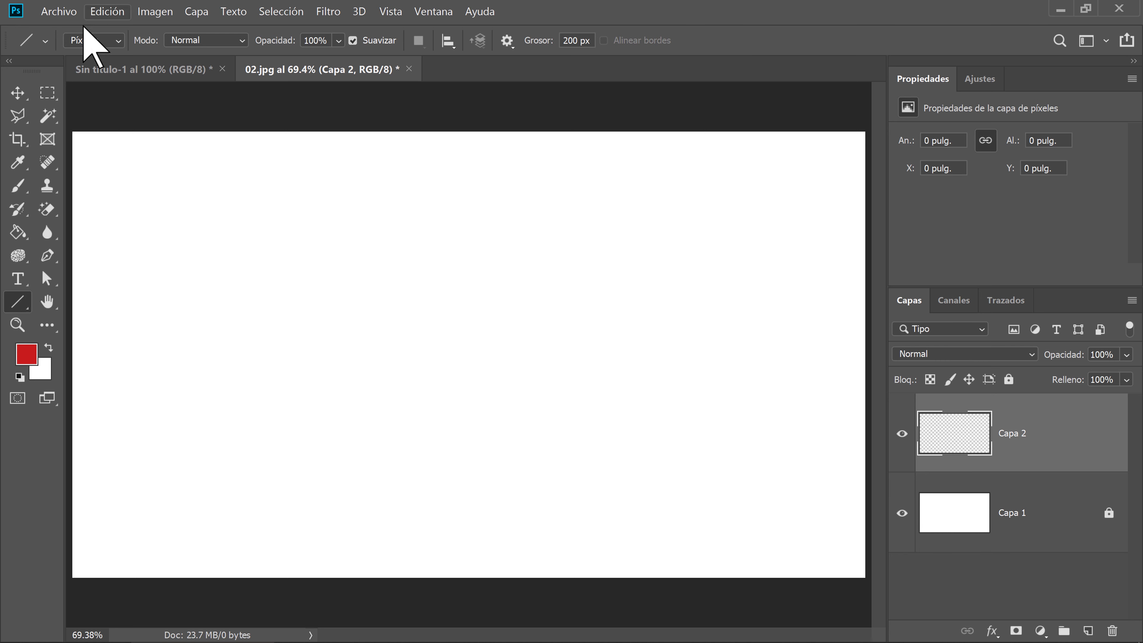
pyautogui.moveTo(234, 319)
pyautogui.mouseDown()
pyautogui.moveTo(509, 436)
pyautogui.moveTo(806, 209)
pyautogui.mouseUp()
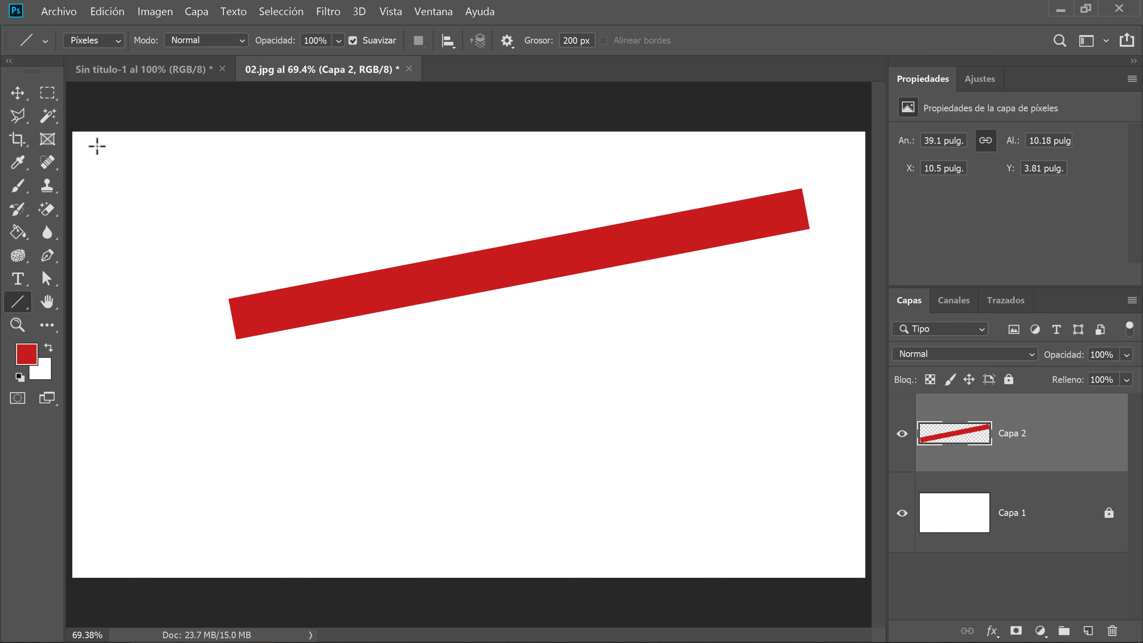
# Step: Reposition the red line with the Move Tool so it crosses the middle of the canvas
pyautogui.click(17, 93)
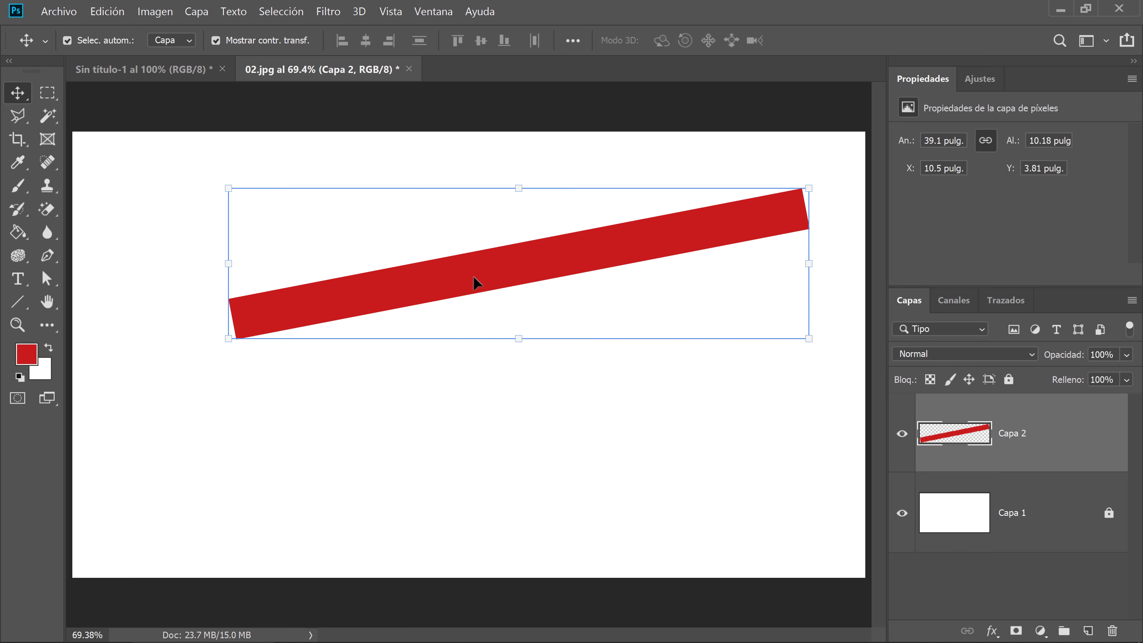
pyautogui.moveTo(474, 277); pyautogui.dragTo(422, 356)
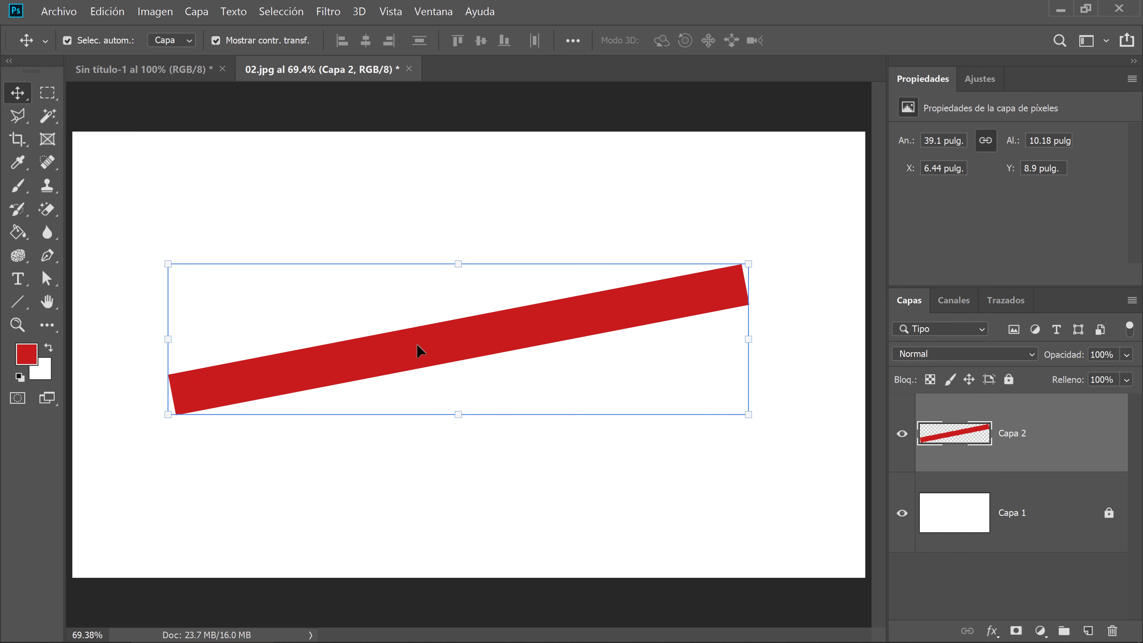
pyautogui.moveTo(470, 366); pyautogui.dragTo(443, 437)
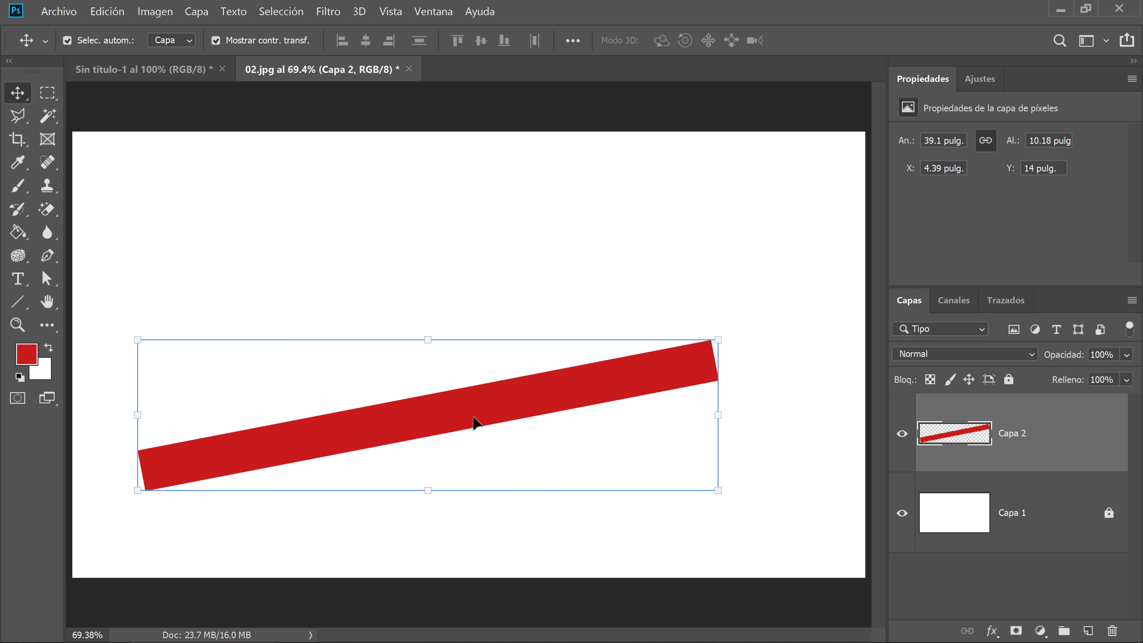
pyautogui.moveTo(476, 417); pyautogui.dragTo(517, 333)
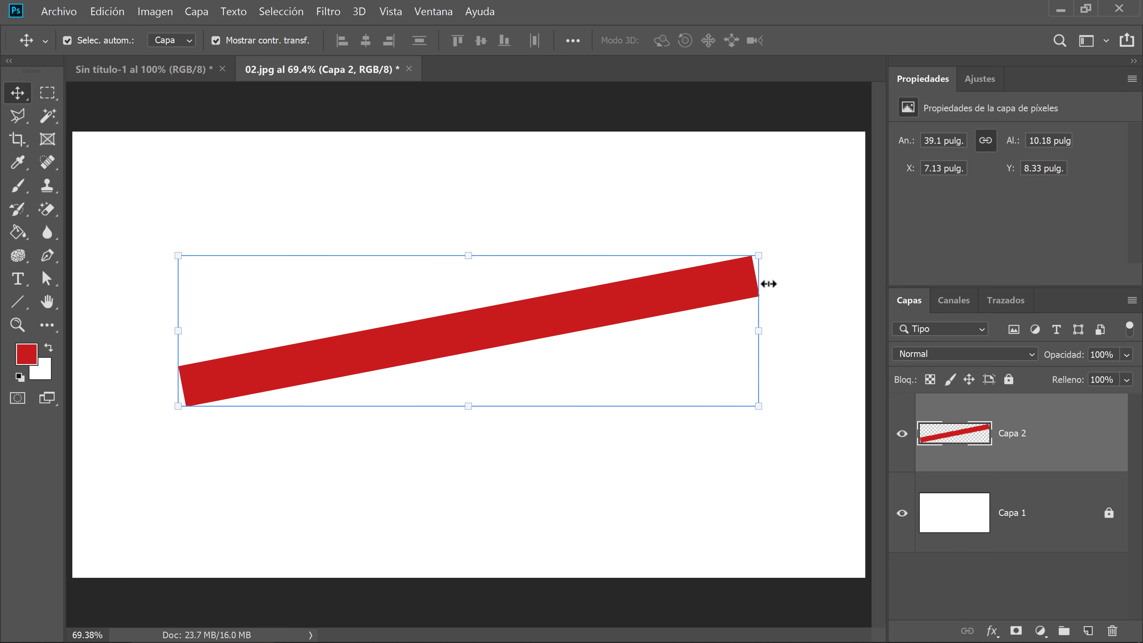